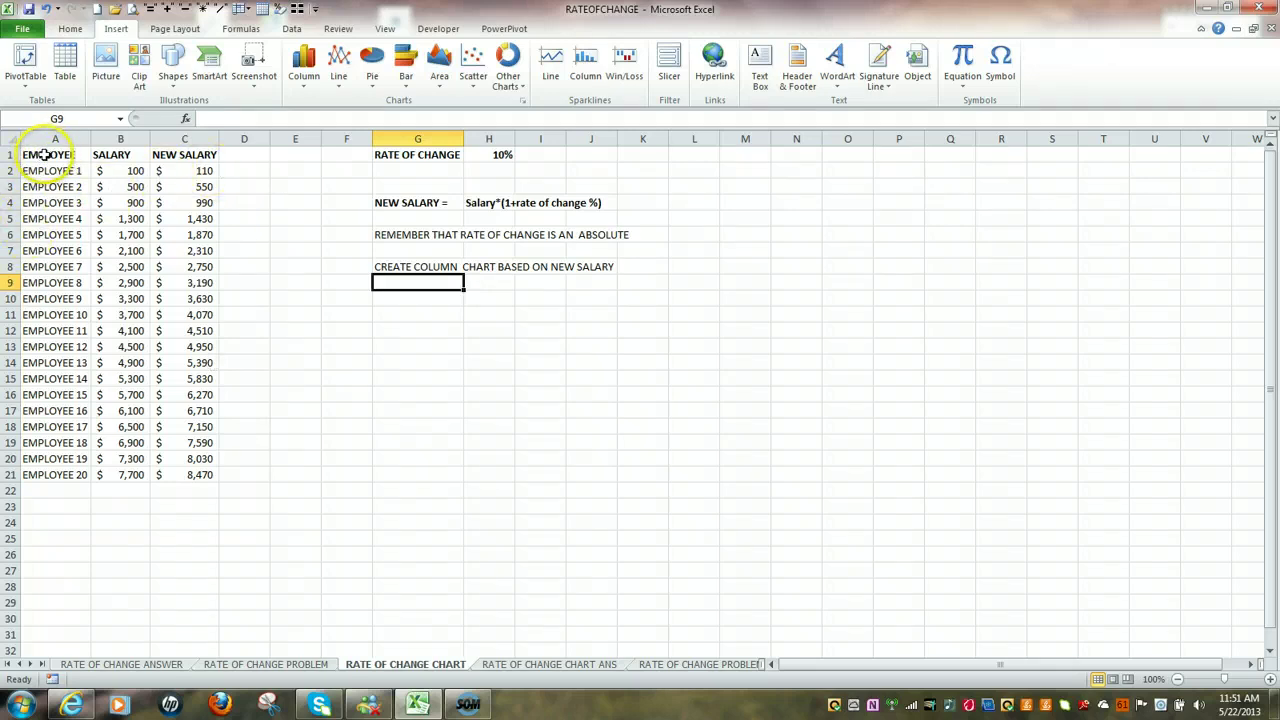
Insert a 2-D clustered column chart from the EMPLOYEE and NEW SALARY data in A1:A21 and C1:C21
{"action": "left_click_drag", "start_coordinate": [44, 155], "coordinate": [30, 468]}
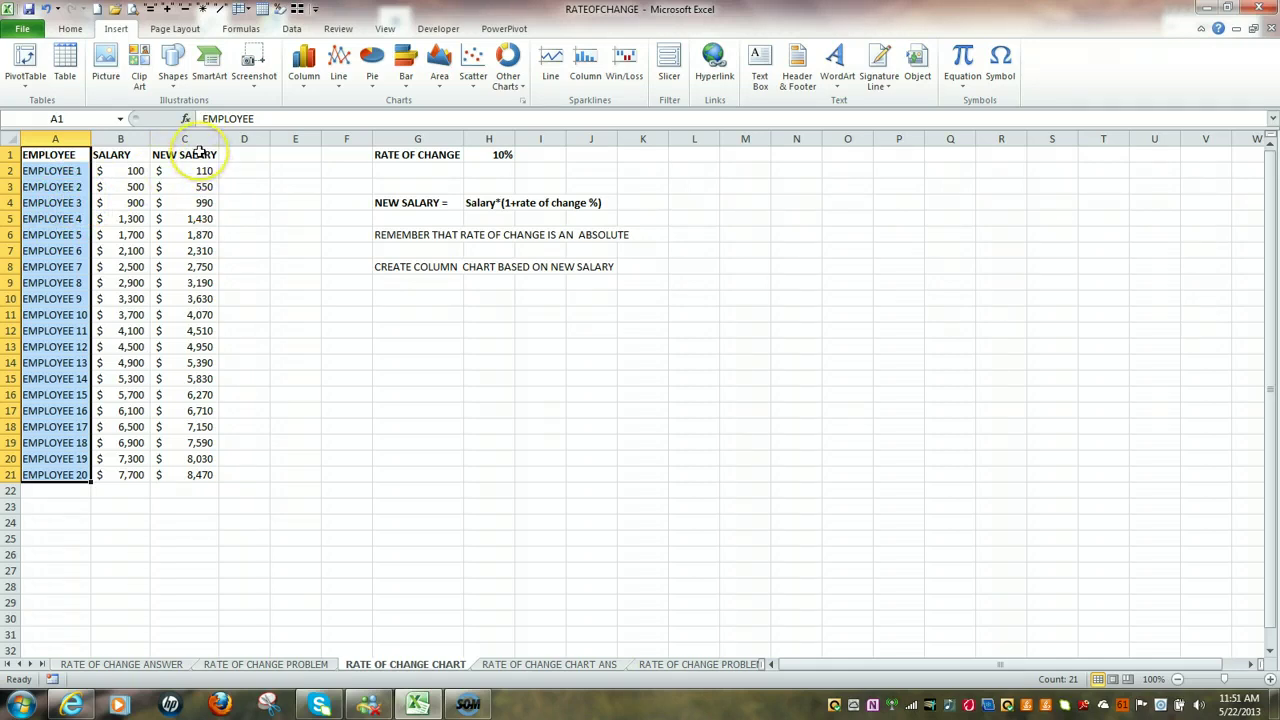
{"action": "left_click_drag", "start_coordinate": [199, 152], "coordinate": [192, 476]}
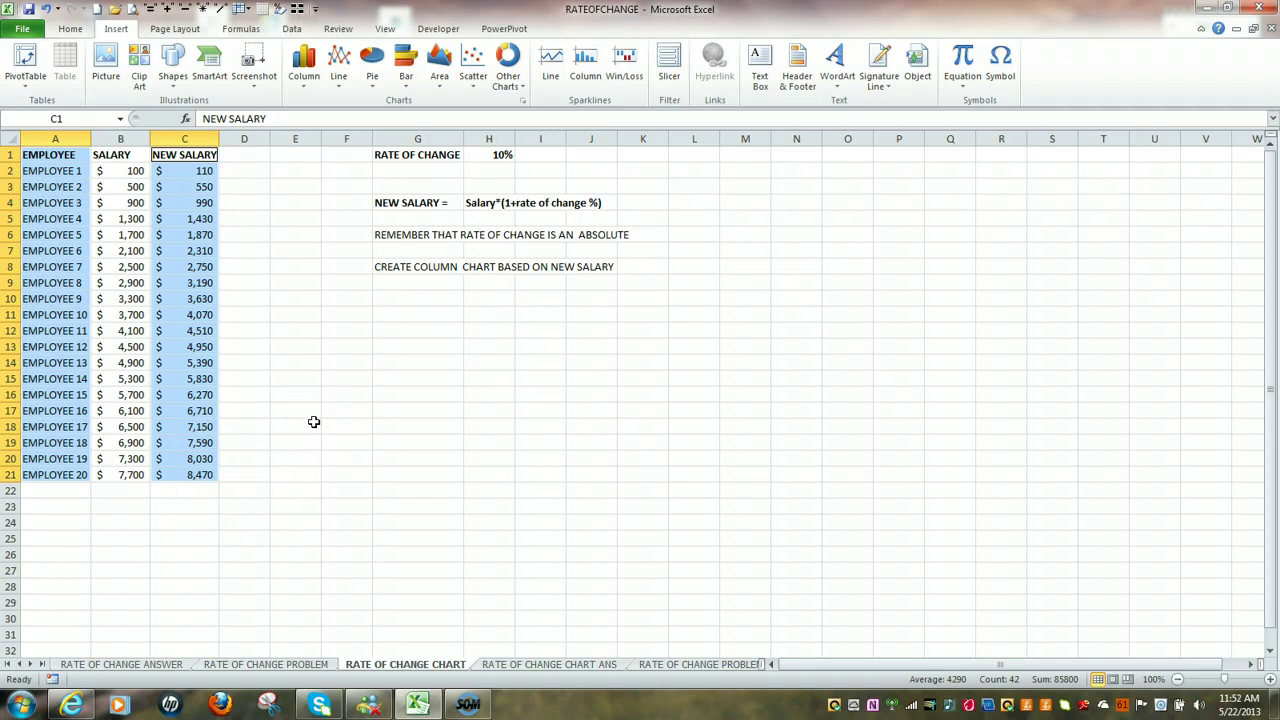
{"action": "left_click", "coordinate": [118, 32]}
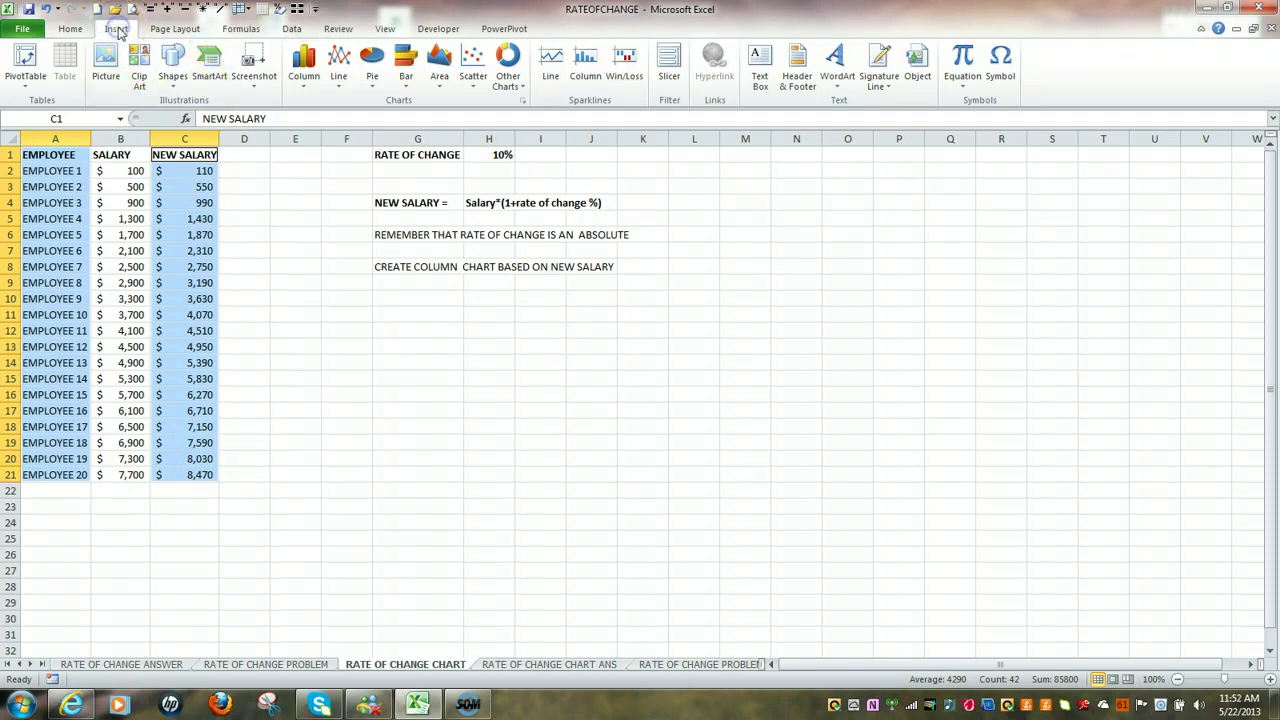
{"action": "left_click", "coordinate": [306, 88]}
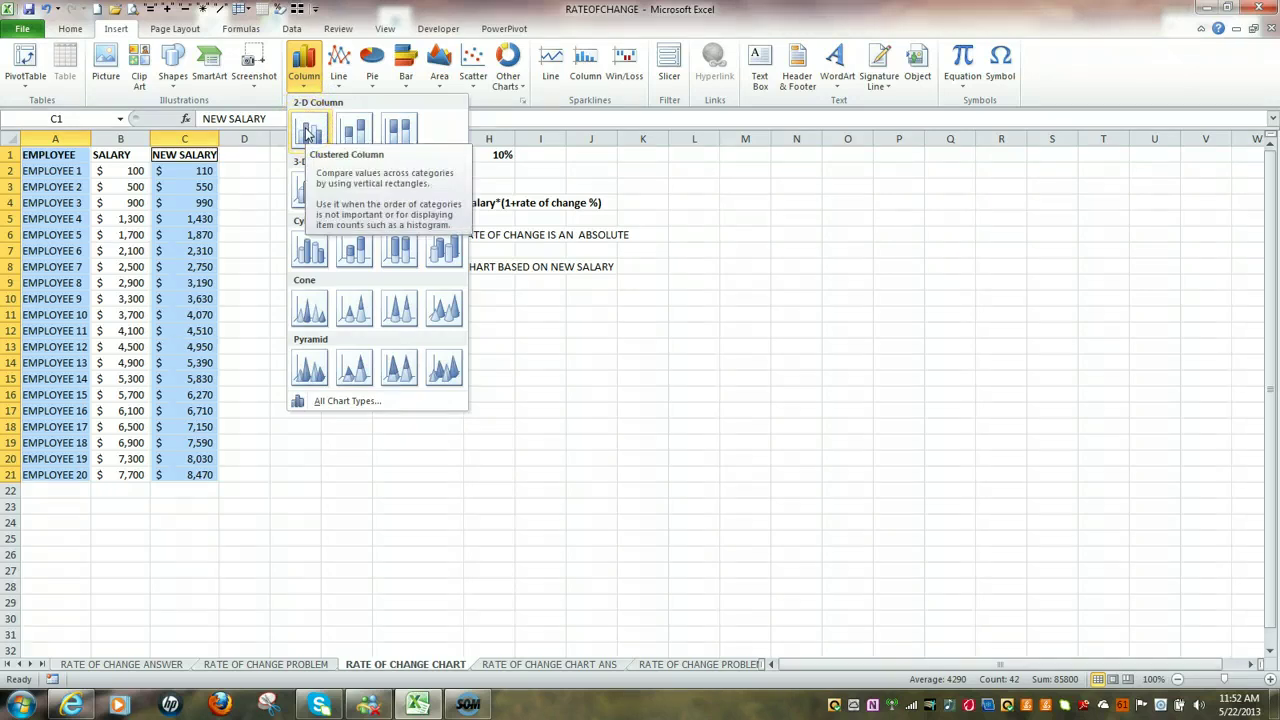
{"action": "left_click", "coordinate": [307, 133]}
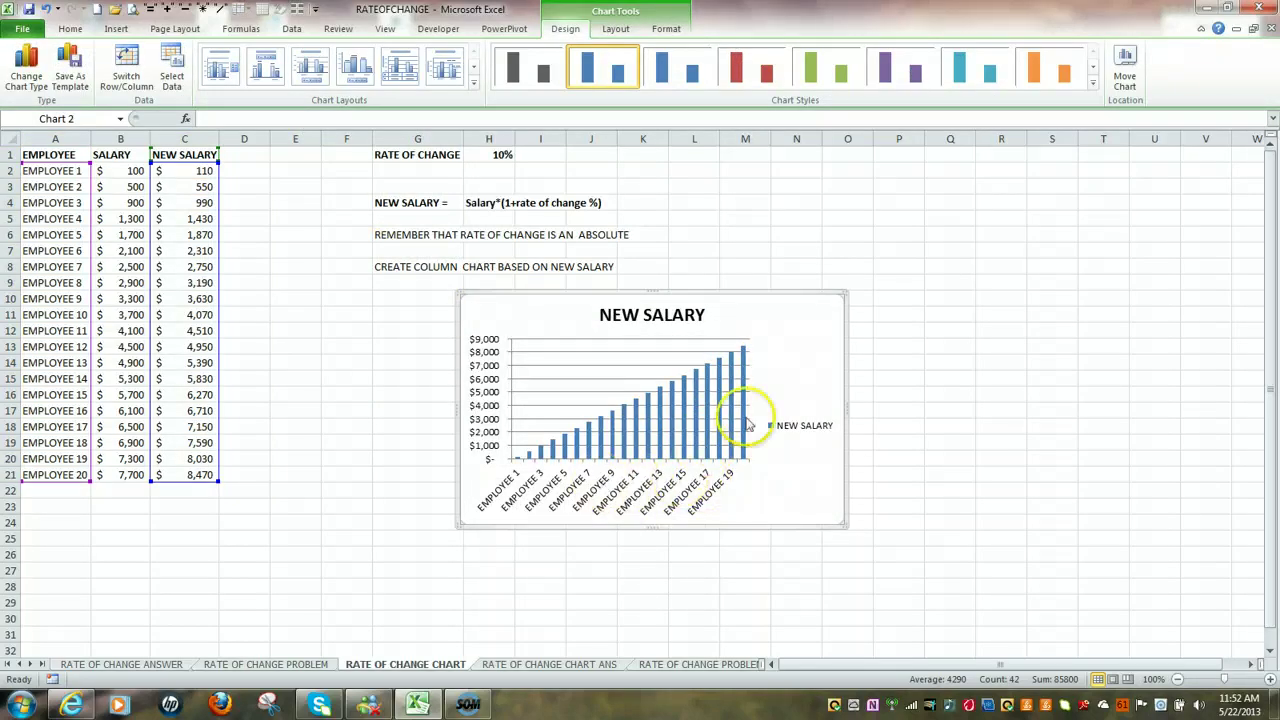
Move the NEW SALARY chart below the instruction text, starting near column G row 11, and enlarge it slightly
{"action": "left_click_drag", "start_coordinate": [816, 318], "coordinate": [749, 337]}
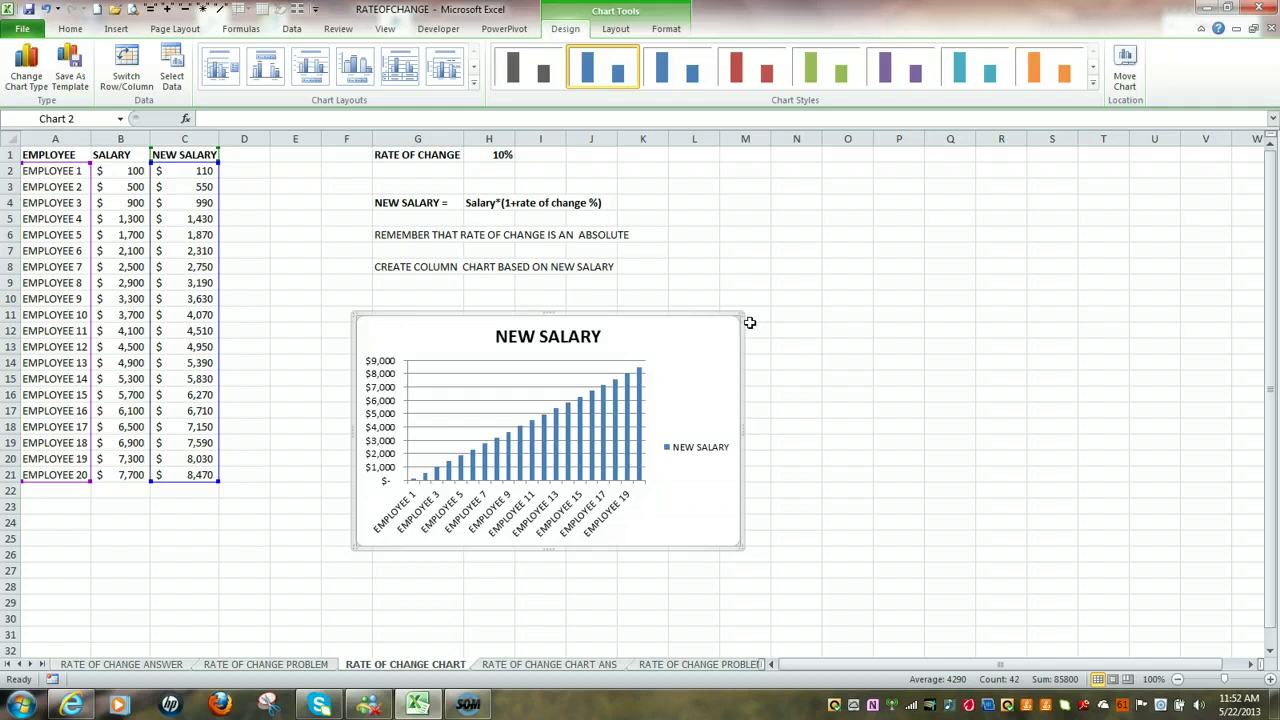
{"action": "left_click", "coordinate": [738, 318]}
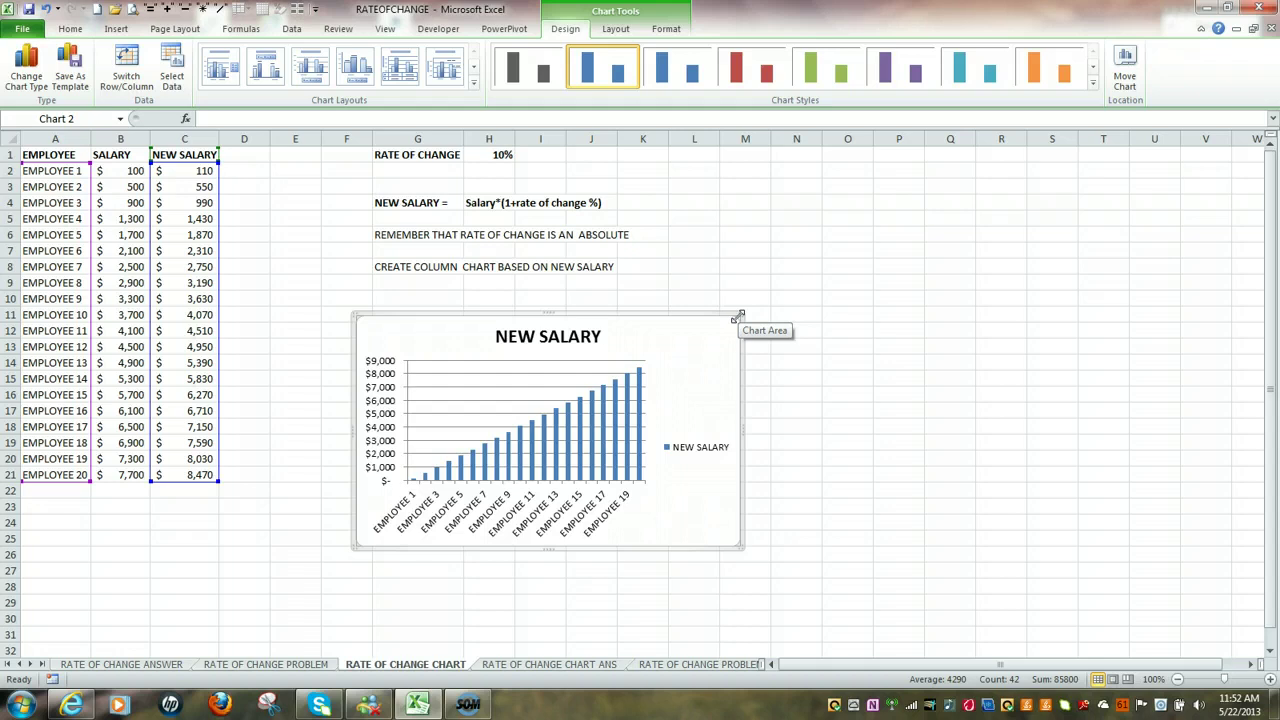
{"action": "mouse_move", "coordinate": [738, 316]}
{"action": "left_mouse_down"}
{"action": "mouse_move", "coordinate": [760, 343]}
{"action": "mouse_move", "coordinate": [701, 345]}
{"action": "mouse_move", "coordinate": [755, 305]}
{"action": "left_mouse_up"}
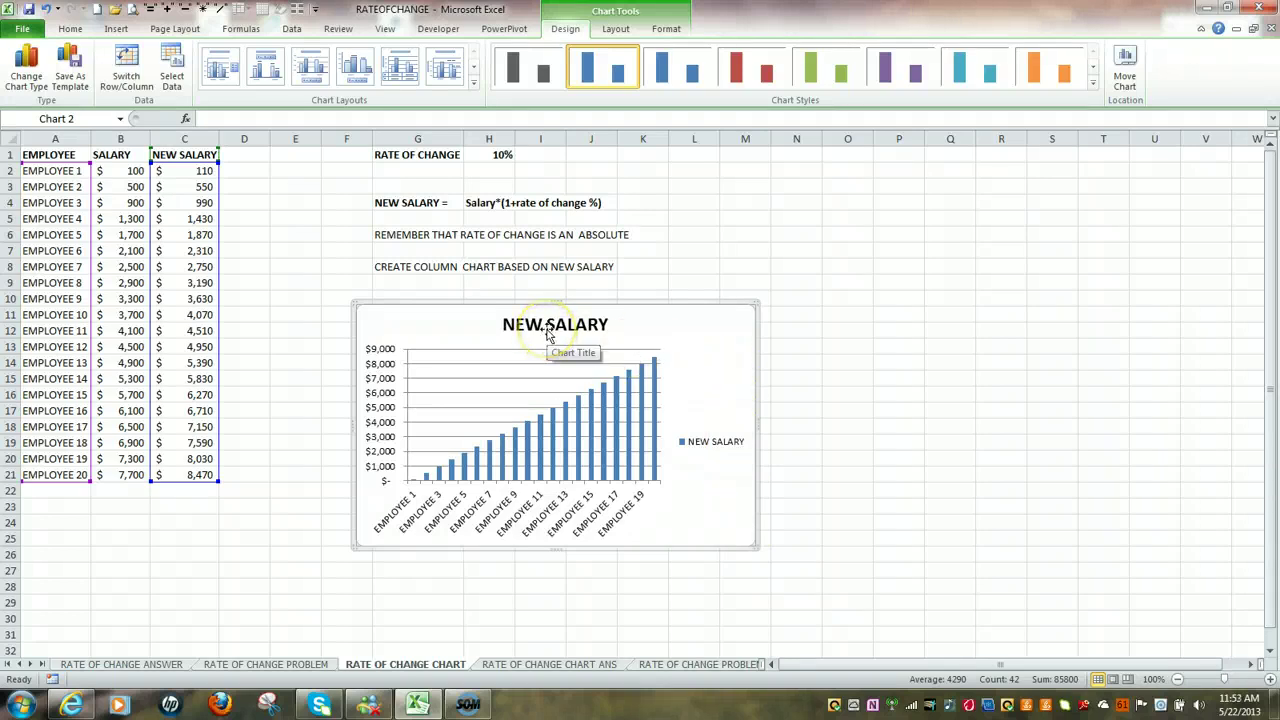
{"action": "left_click", "coordinate": [398, 430]}
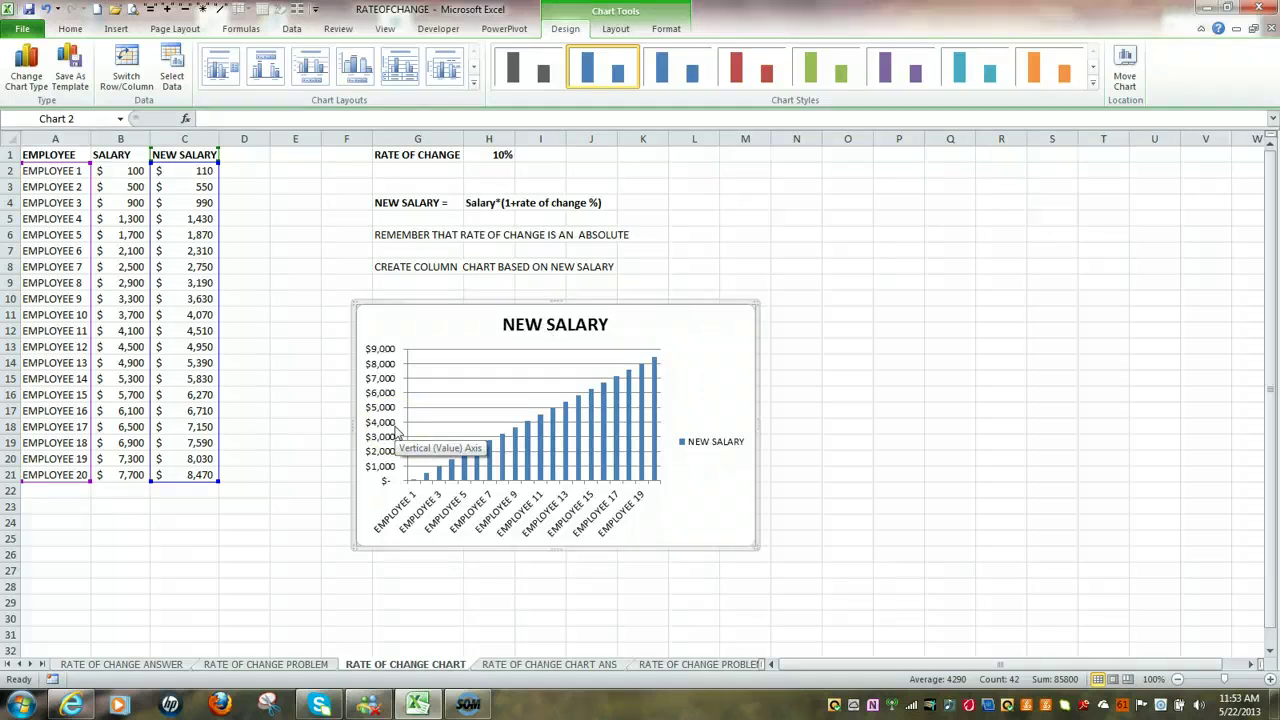
{"action": "left_click", "coordinate": [520, 333]}
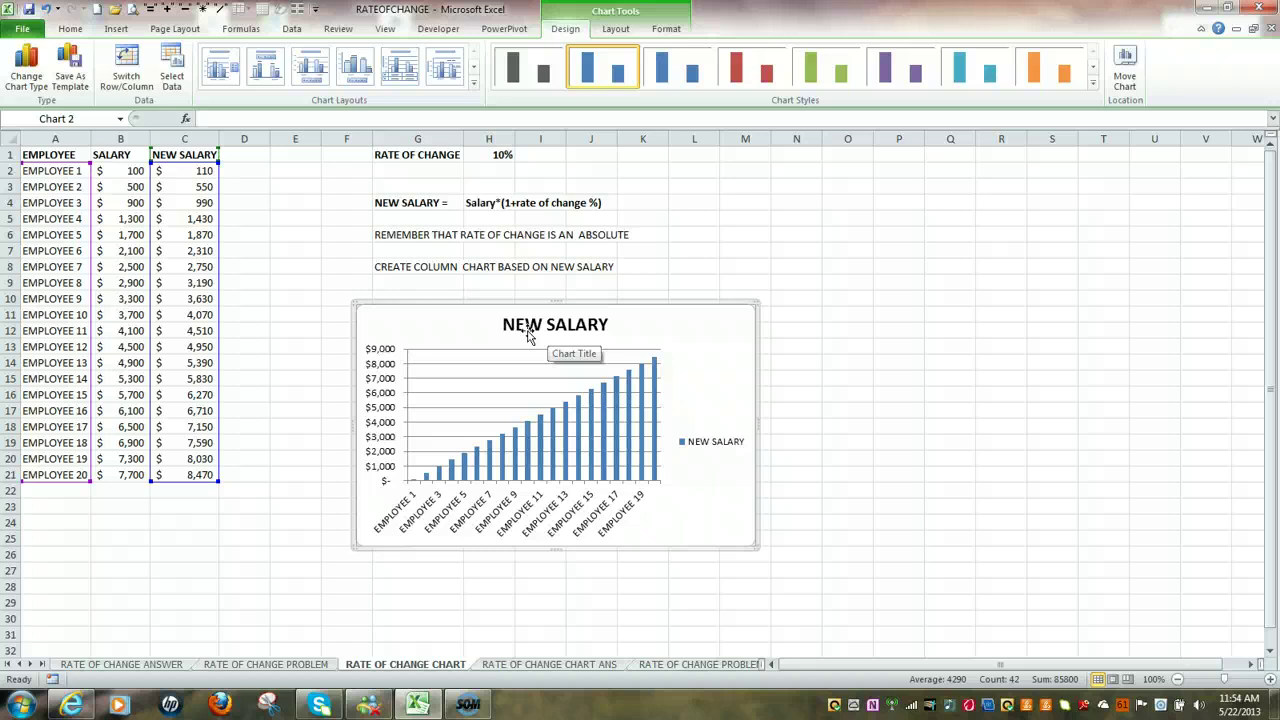
{"action": "left_click", "coordinate": [616, 34]}
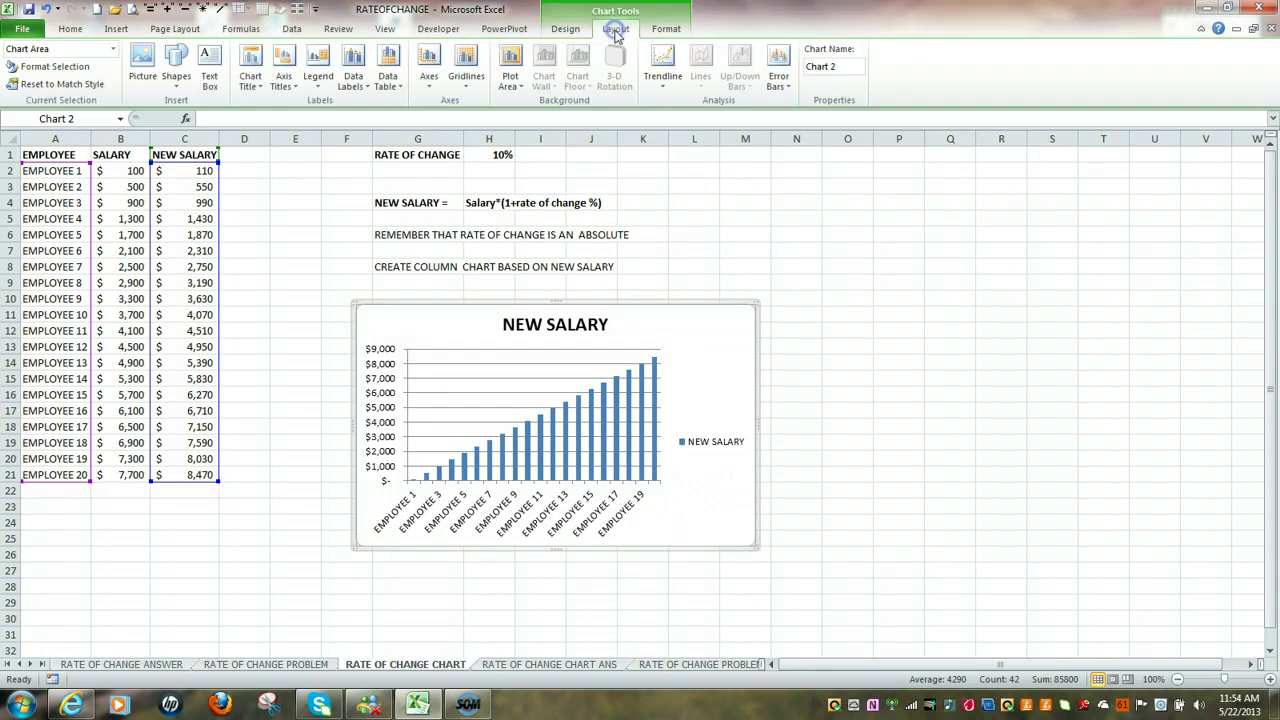
{"action": "left_click", "coordinate": [261, 90]}
{"action": "left_click", "coordinate": [260, 90]}
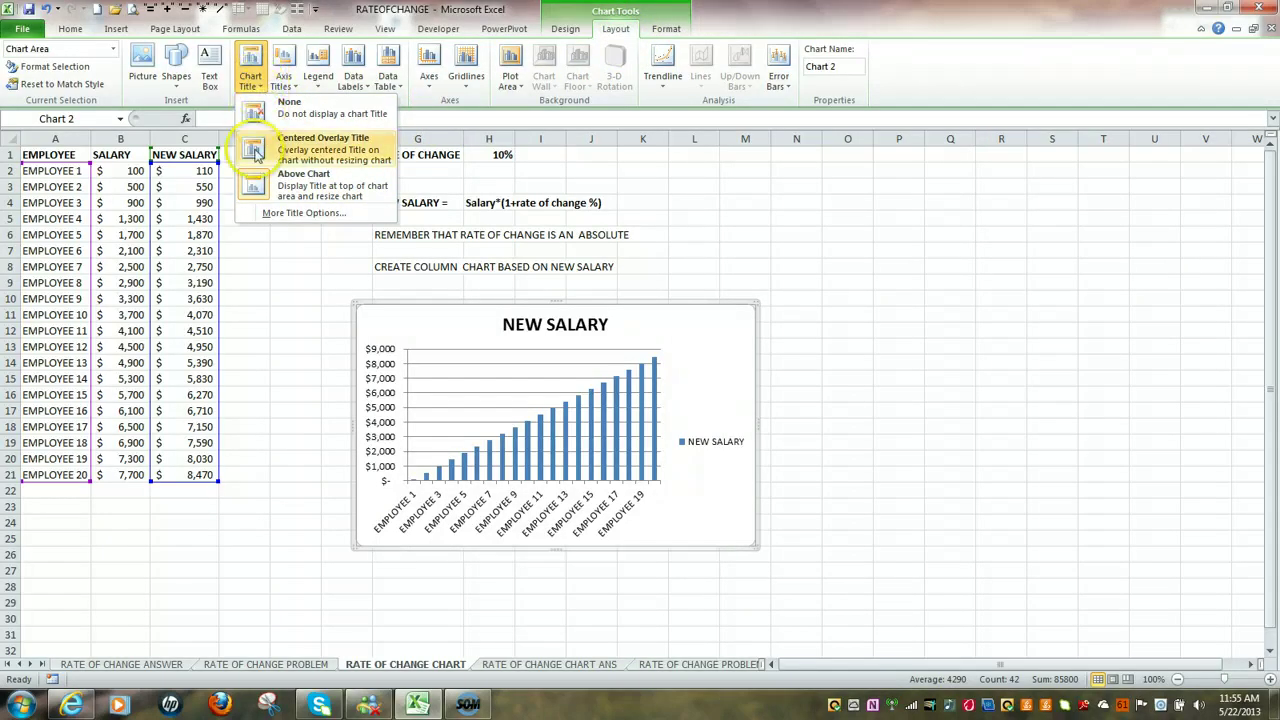
{"action": "left_click", "coordinate": [826, 177]}
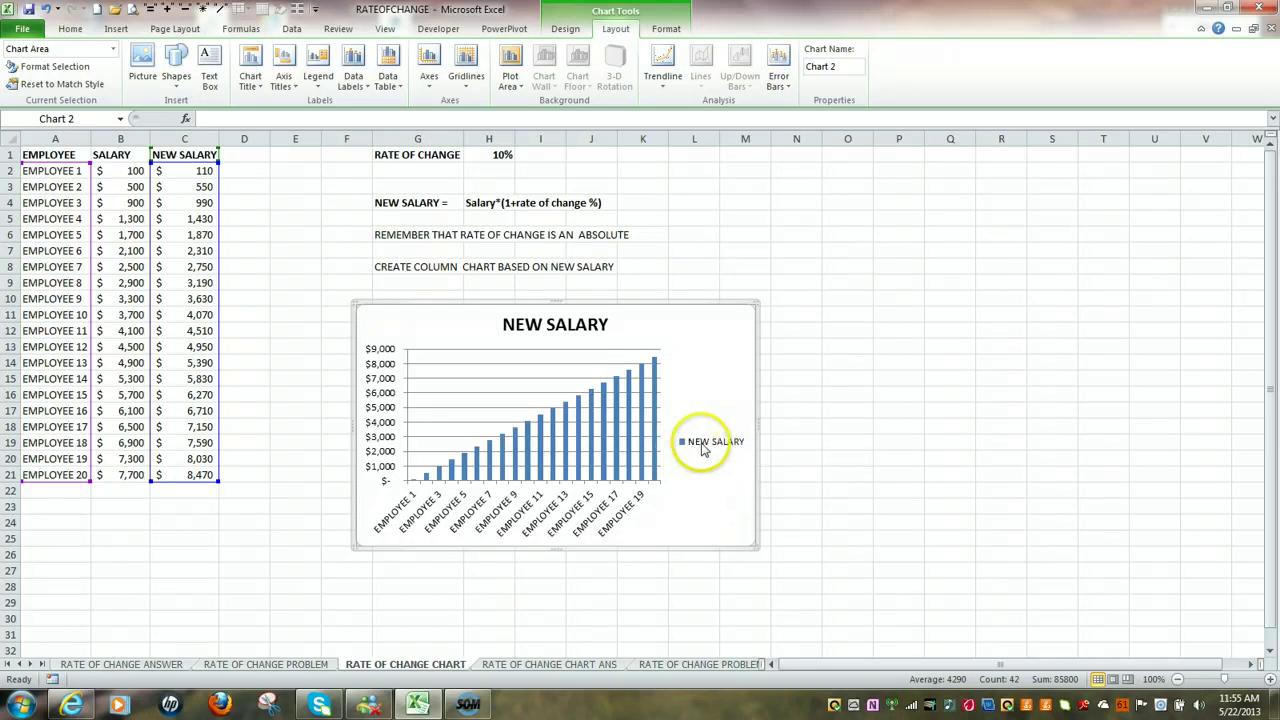
Delete the NEW SALARY legend beside the columns of the chart
{"action": "left_click", "coordinate": [704, 449]}
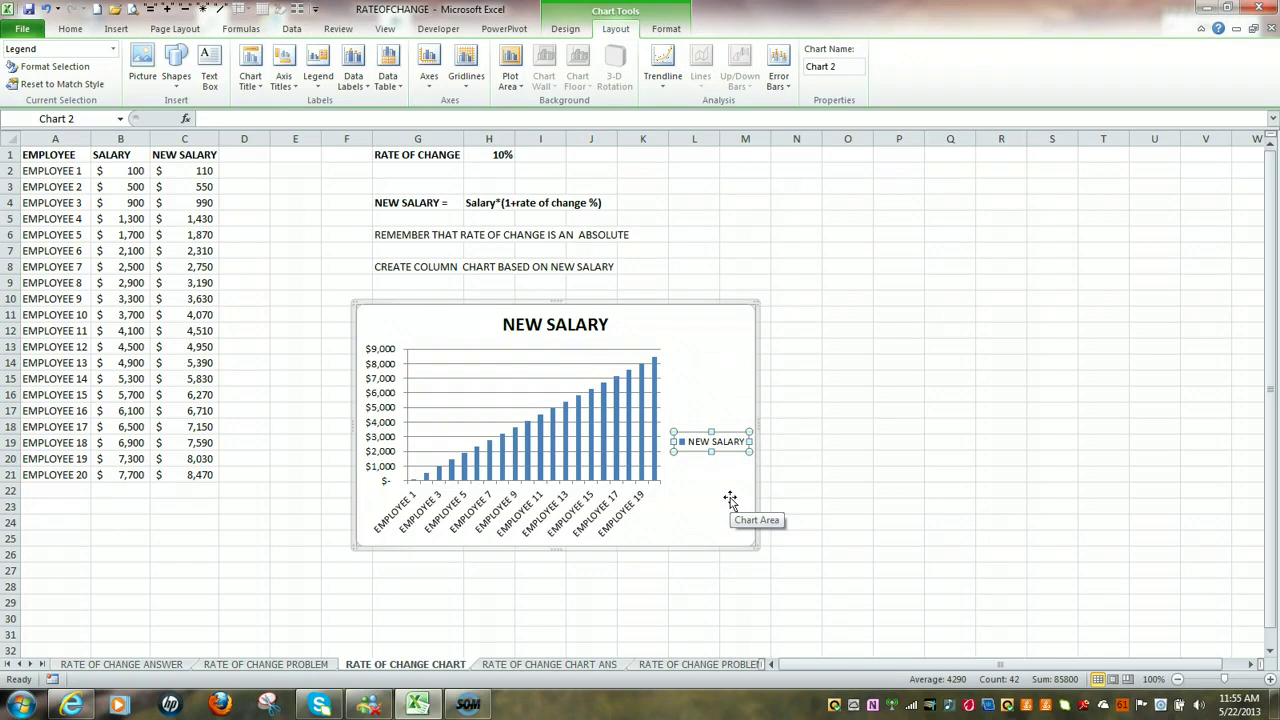
{"action": "key", "text": "Delete"}
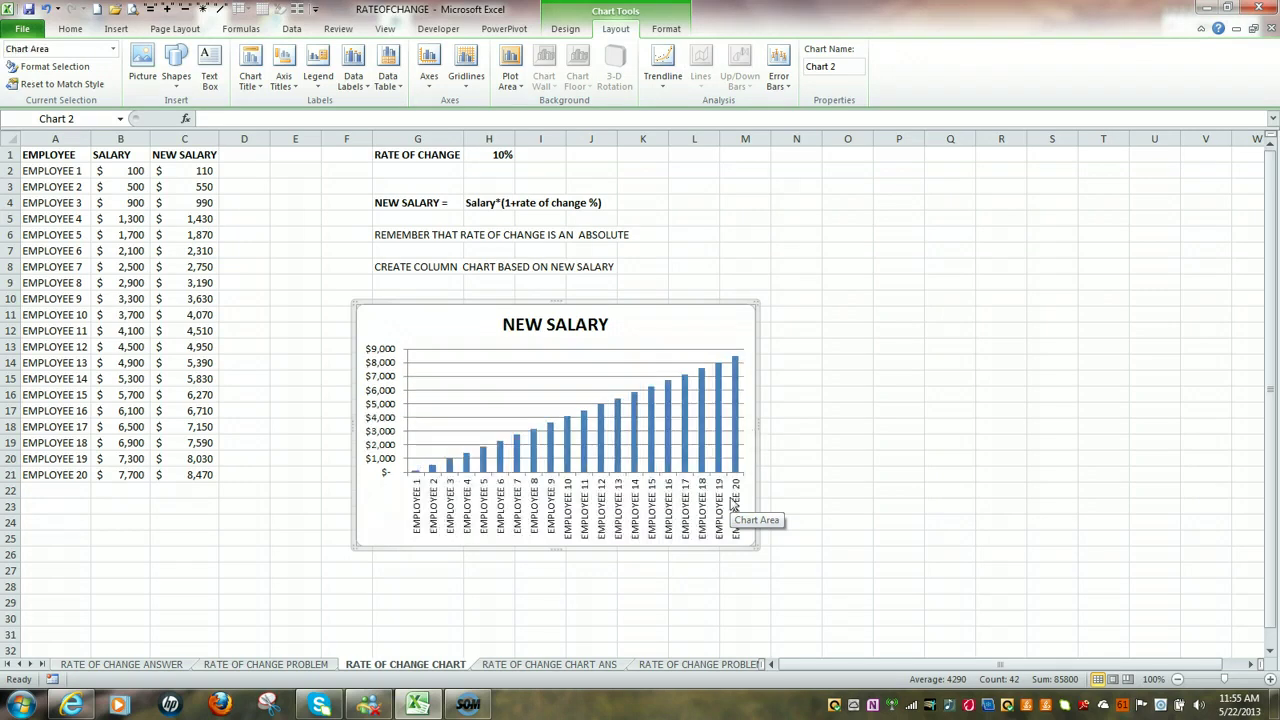
Change the chart type from column to Clustered Bar
{"action": "left_click", "coordinate": [565, 30]}
{"action": "left_click", "coordinate": [566, 31]}
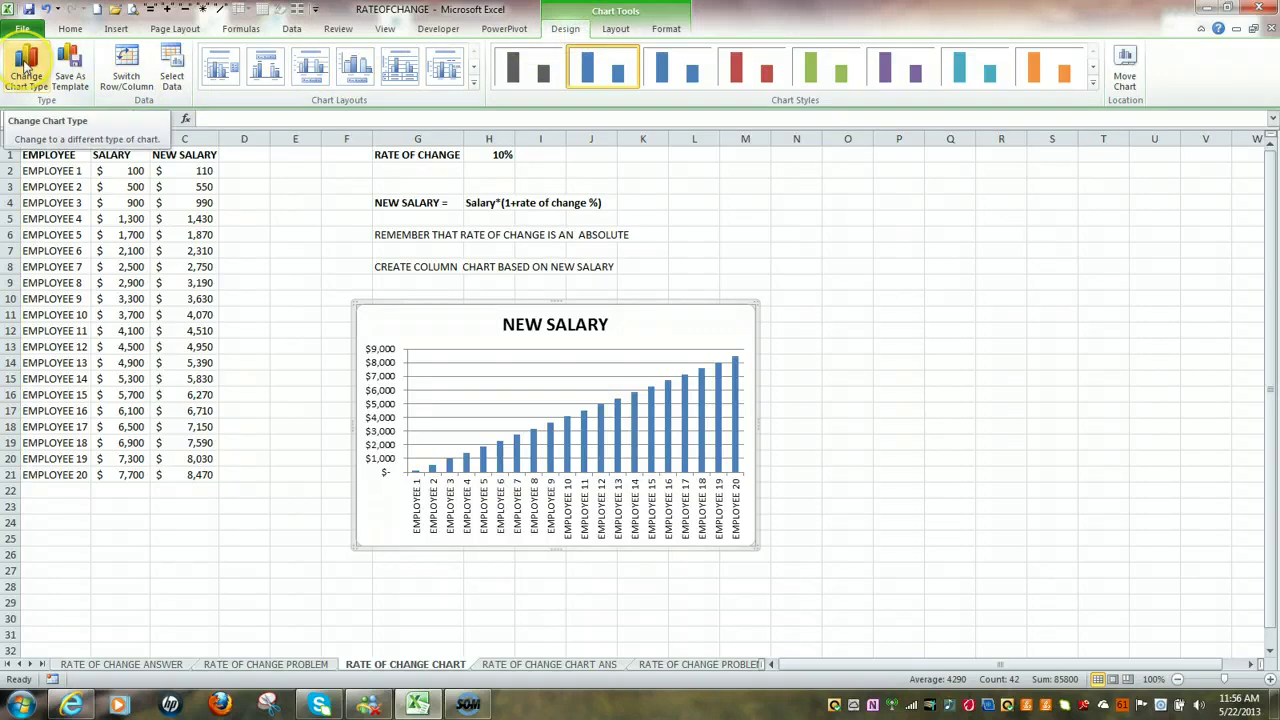
{"action": "left_click", "coordinate": [34, 61]}
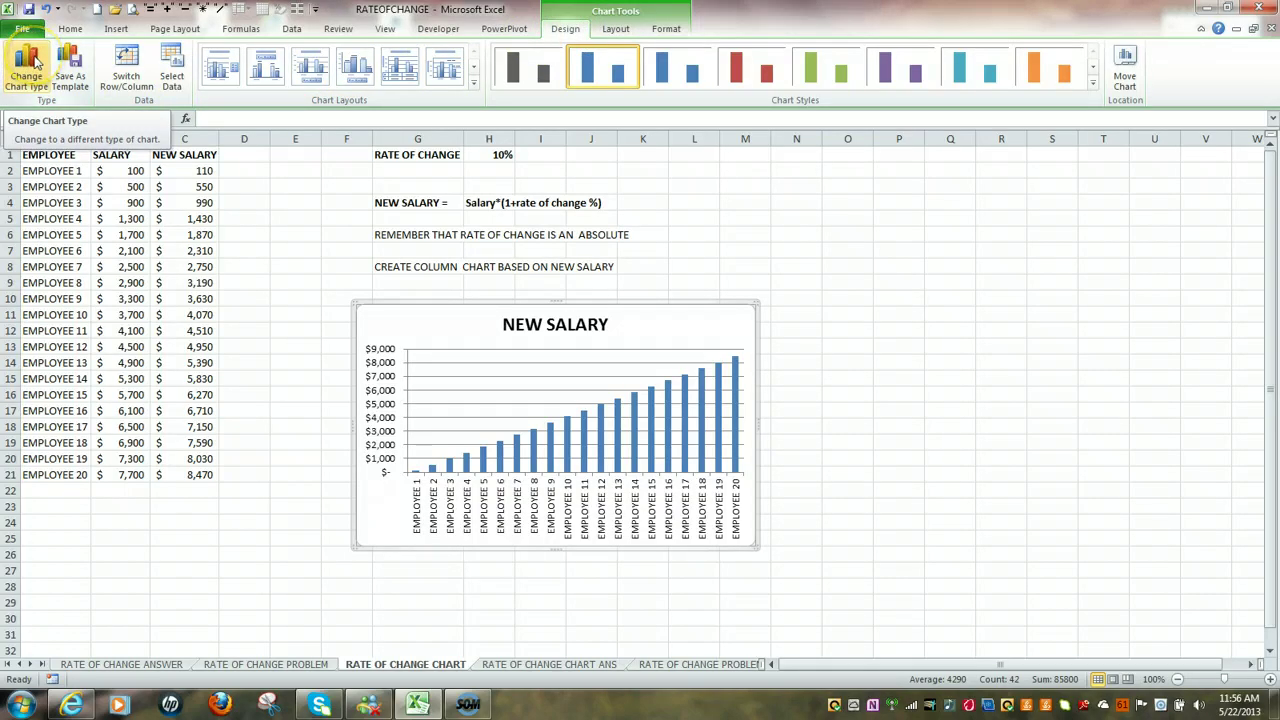
{"action": "left_click", "coordinate": [34, 61]}
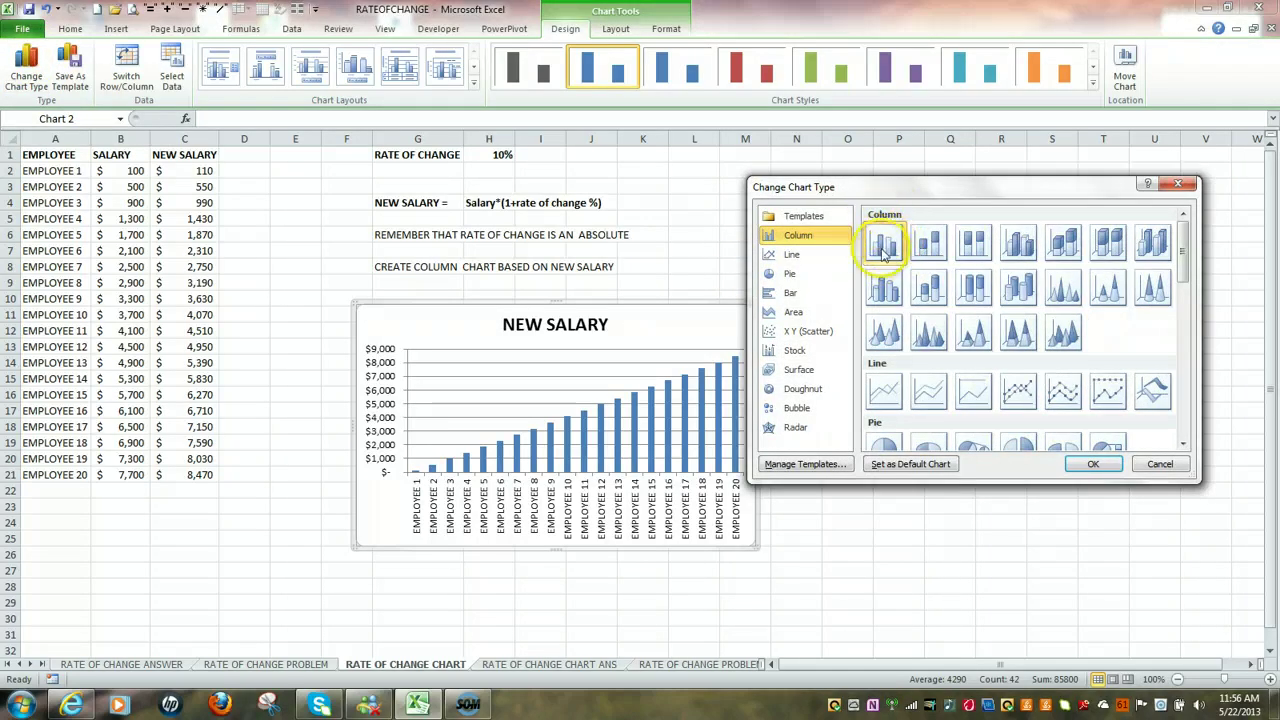
{"action": "left_click", "coordinate": [1185, 447]}
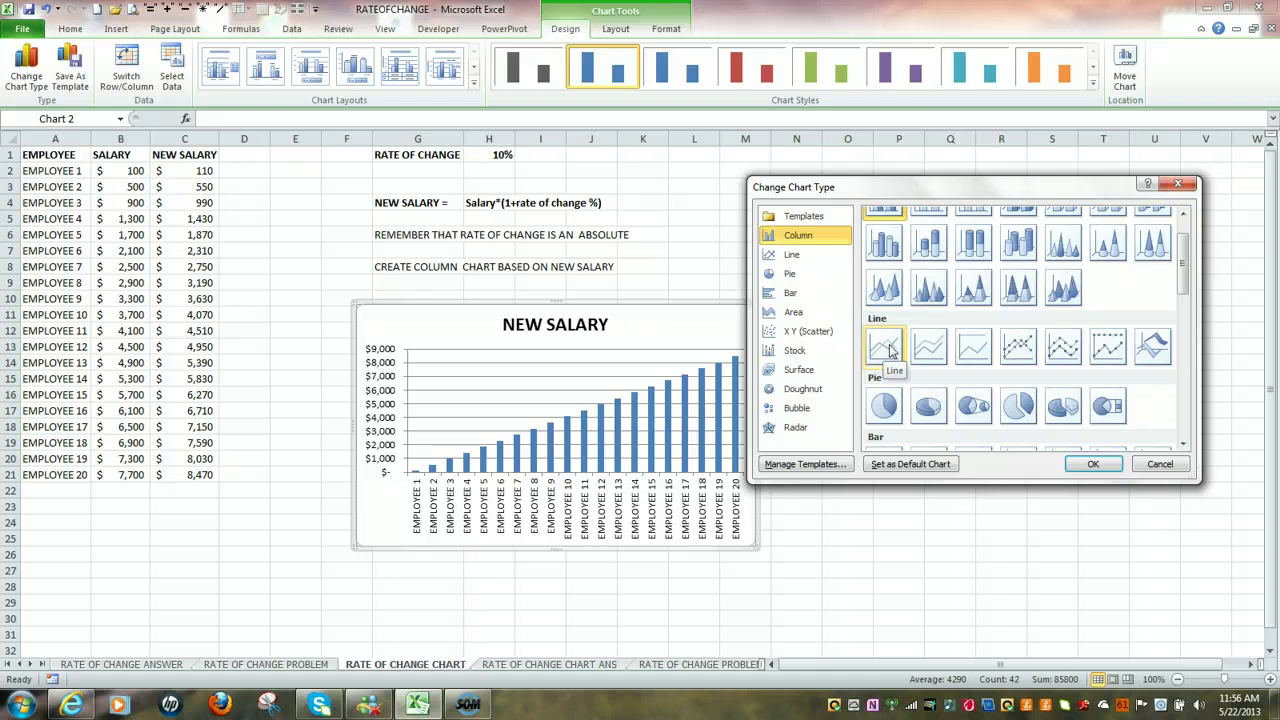
{"action": "left_click", "coordinate": [1184, 446]}
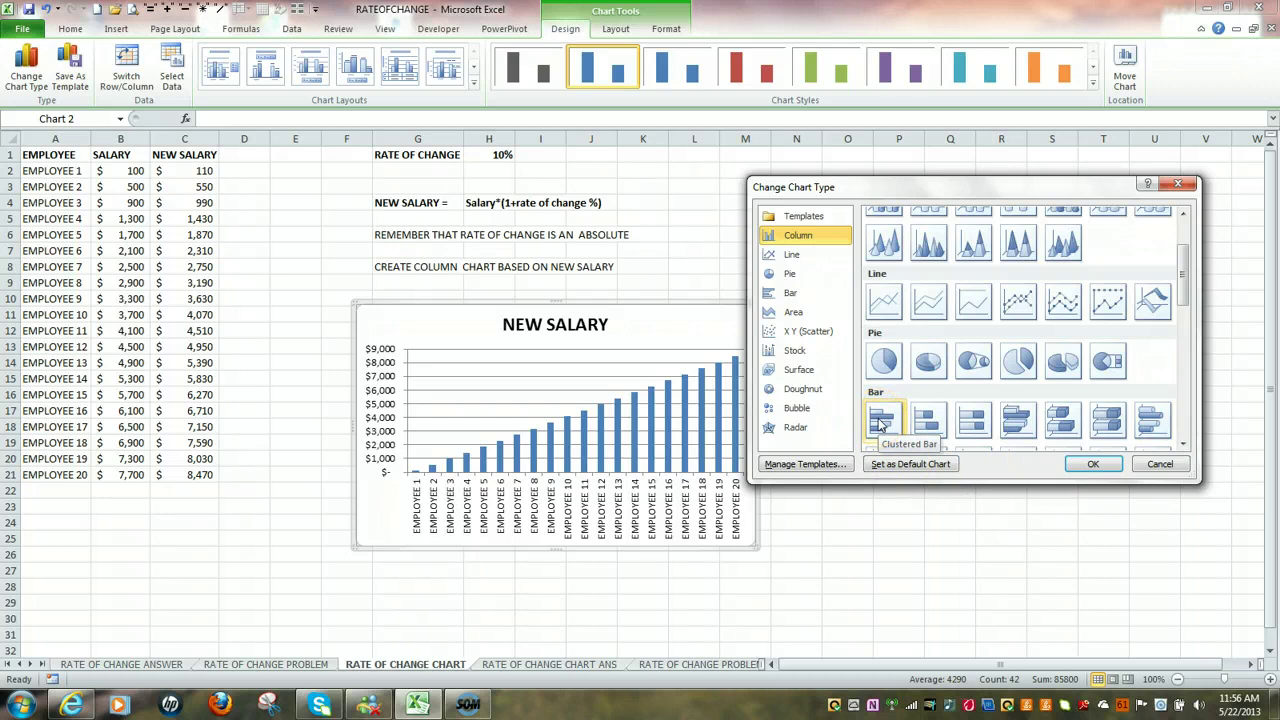
{"action": "left_click", "coordinate": [881, 424]}
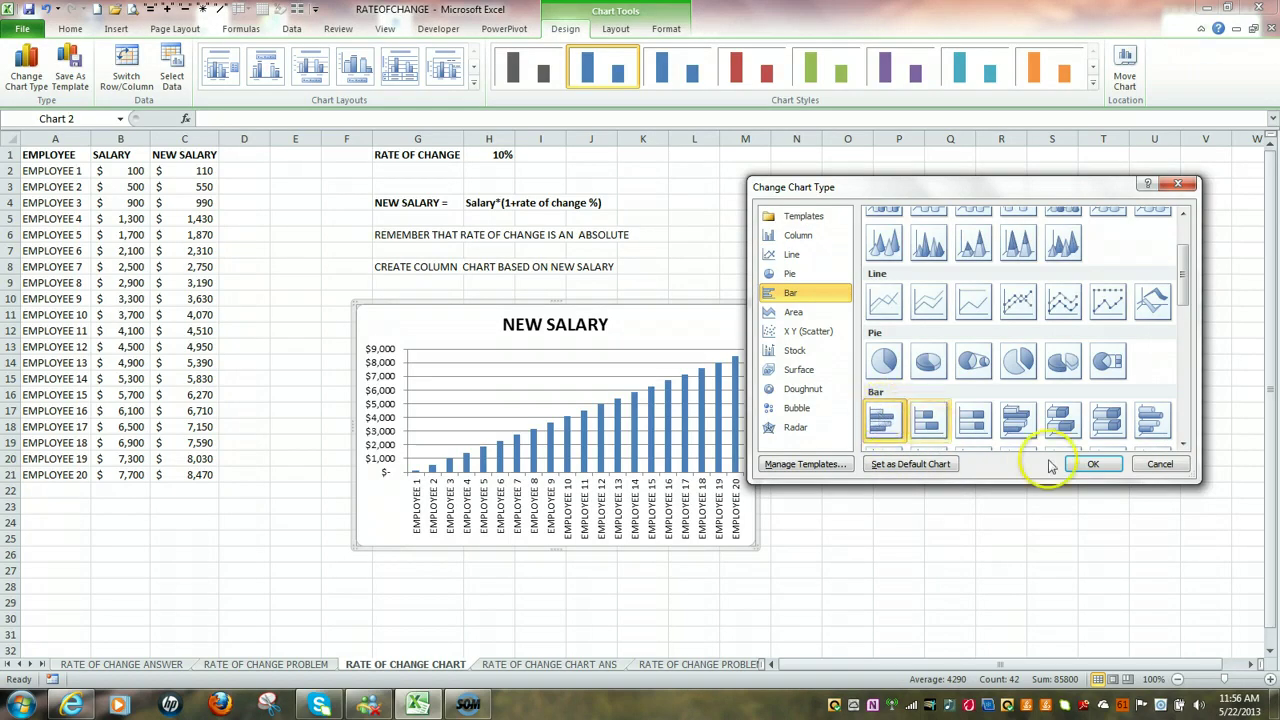
{"action": "left_click", "coordinate": [1099, 464]}
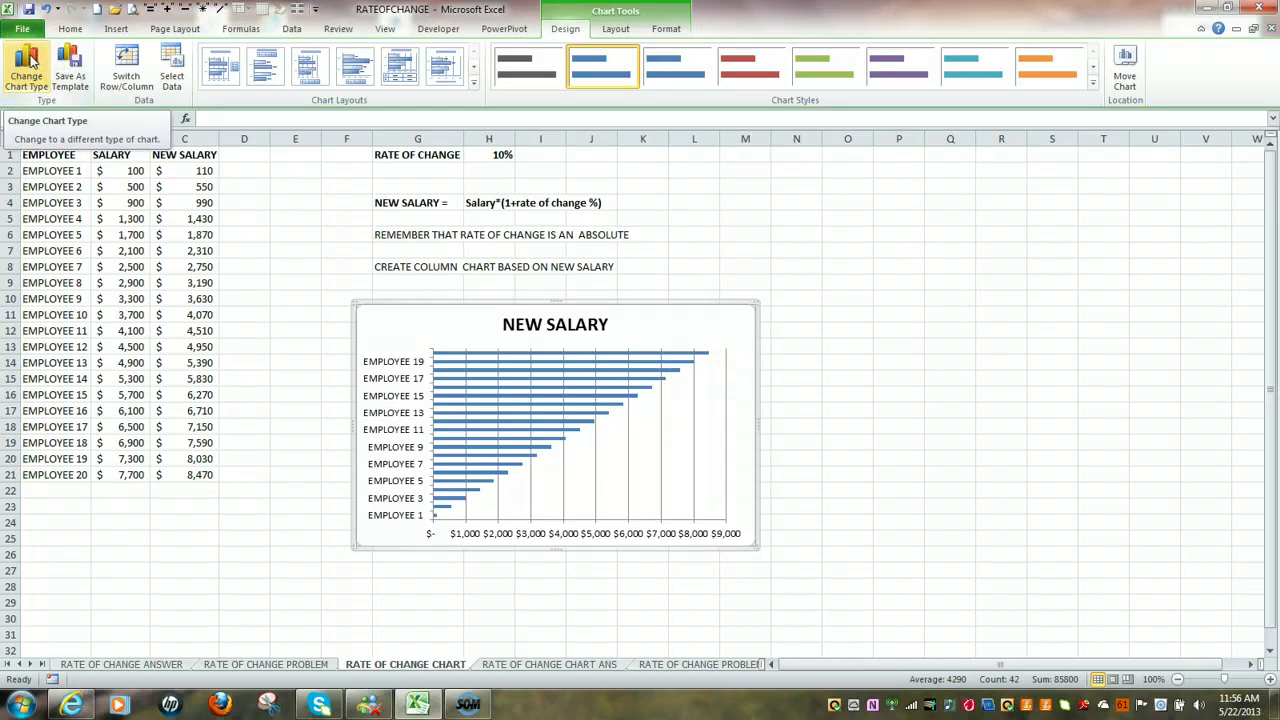
Change the bar chart to a basic Pie chart
{"action": "left_click", "coordinate": [30, 60]}
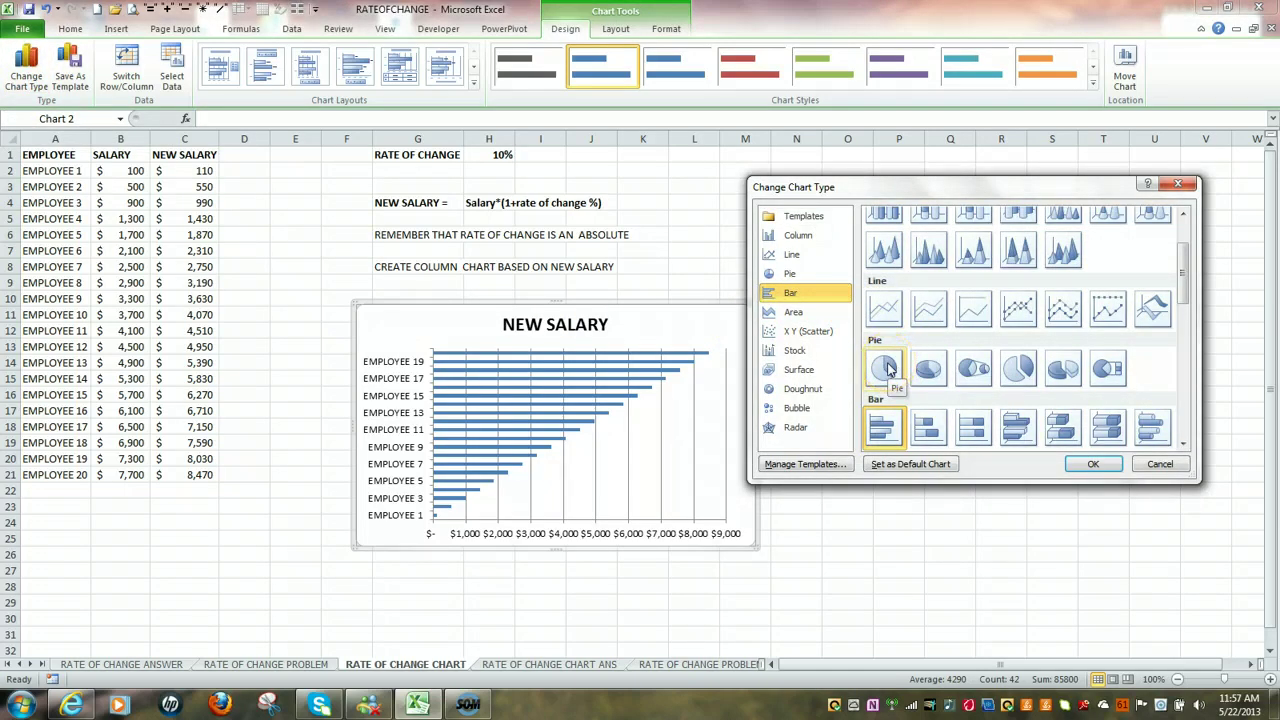
{"action": "left_click", "coordinate": [885, 369]}
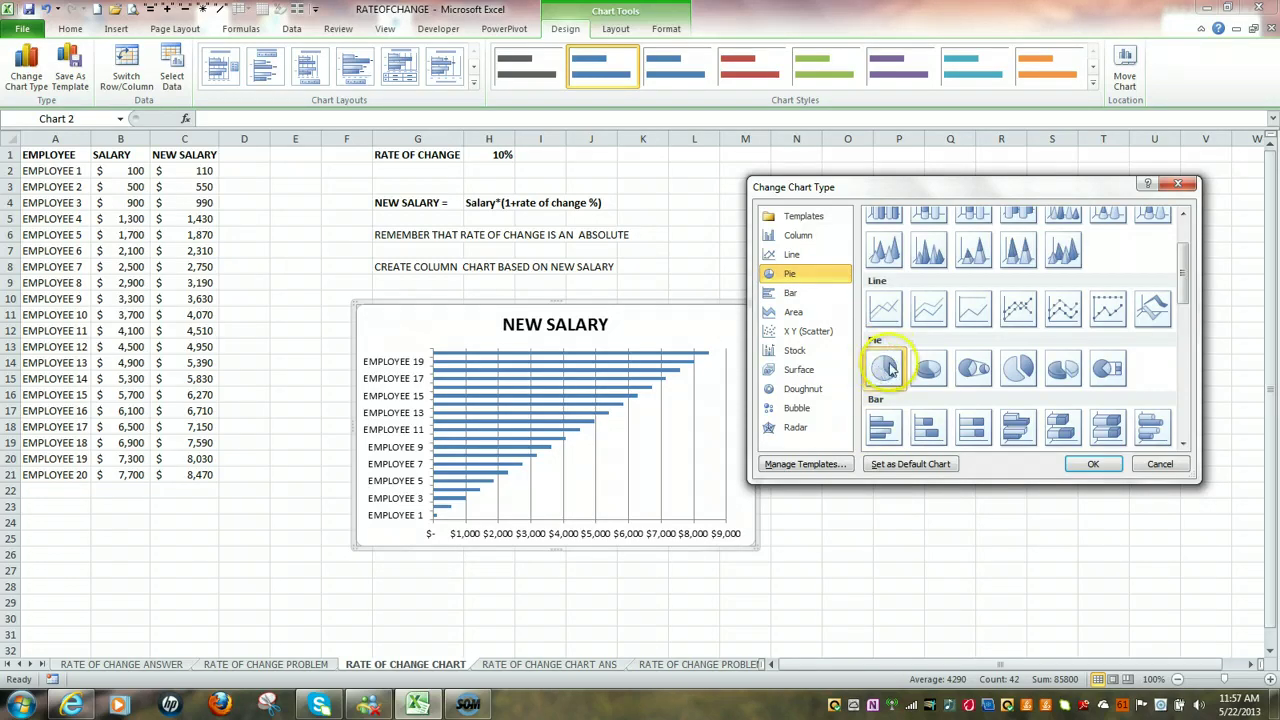
{"action": "left_click", "coordinate": [1096, 465]}
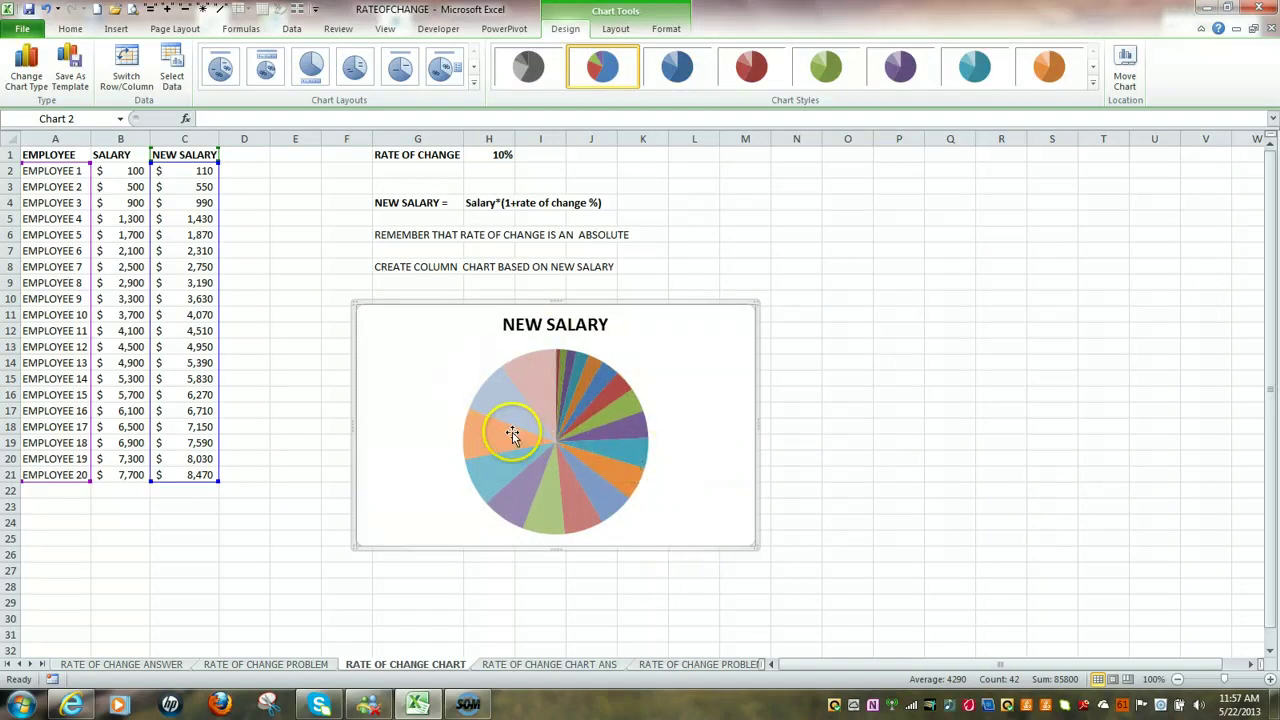
{"action": "mouse_move", "coordinate": [514, 435]}
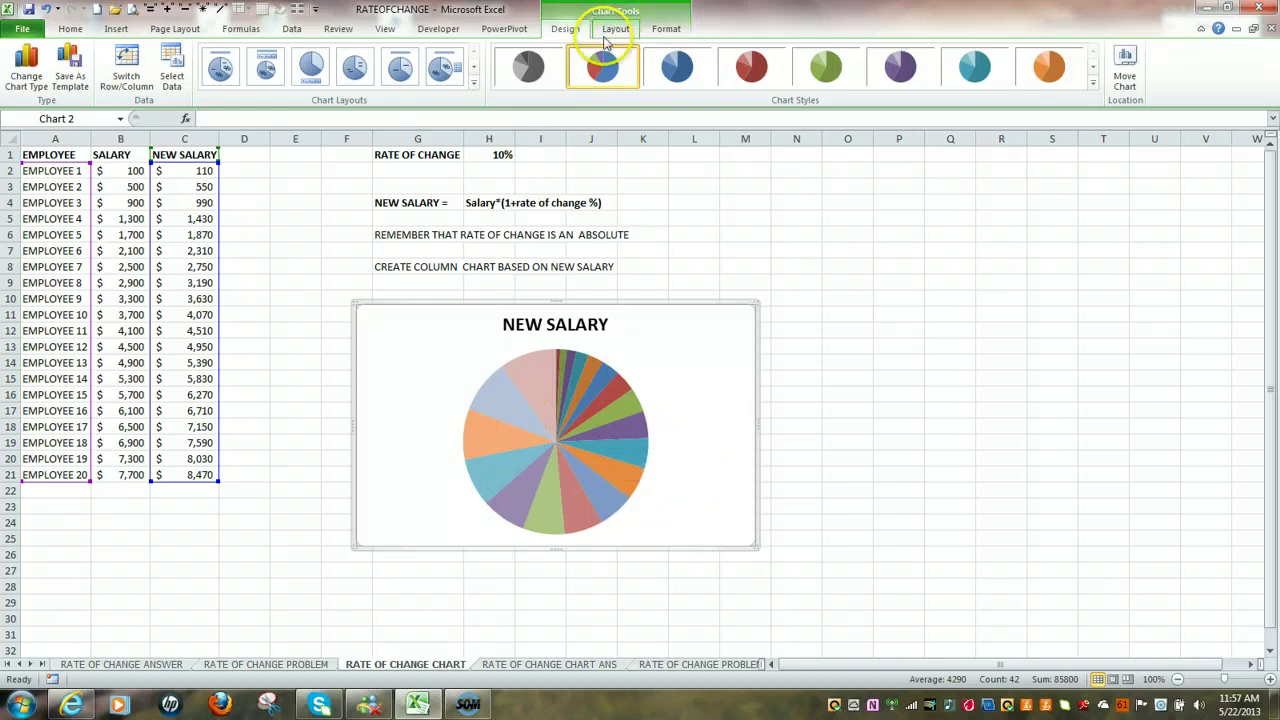
Add data labels to the pie showing category name, value and percentage with Best Fit position
{"action": "left_click", "coordinate": [620, 30]}
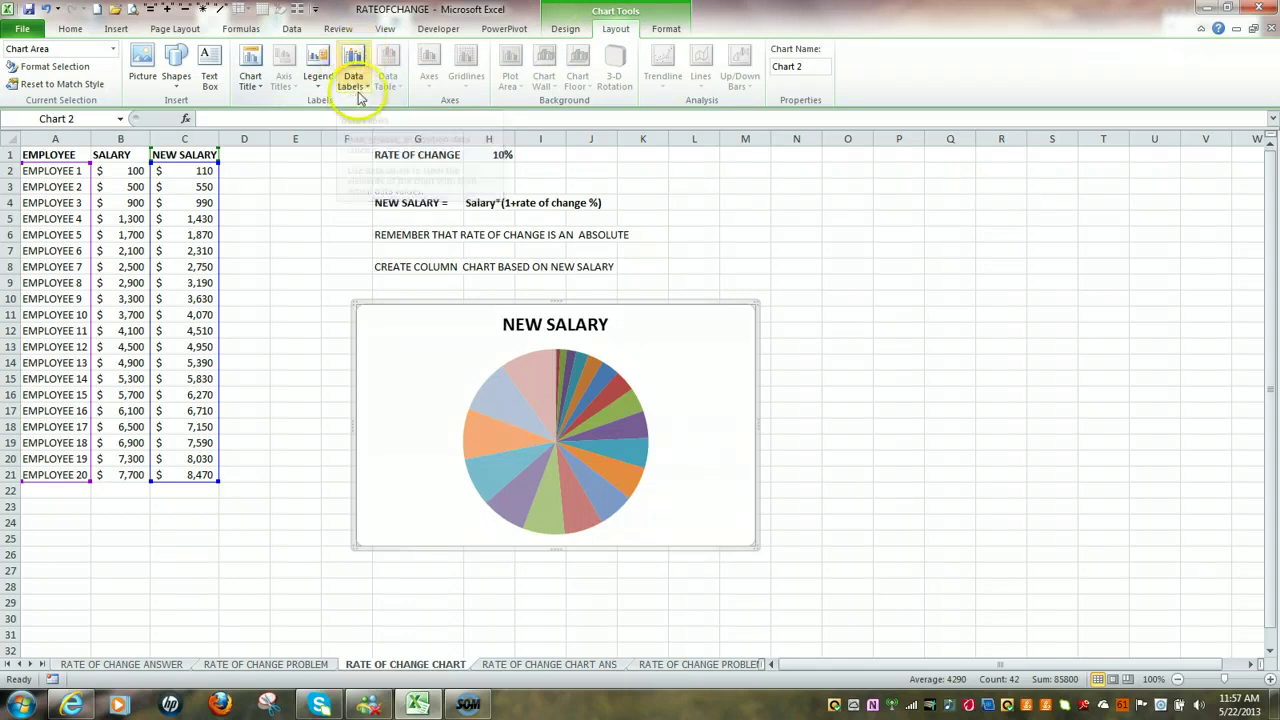
{"action": "left_click", "coordinate": [368, 92]}
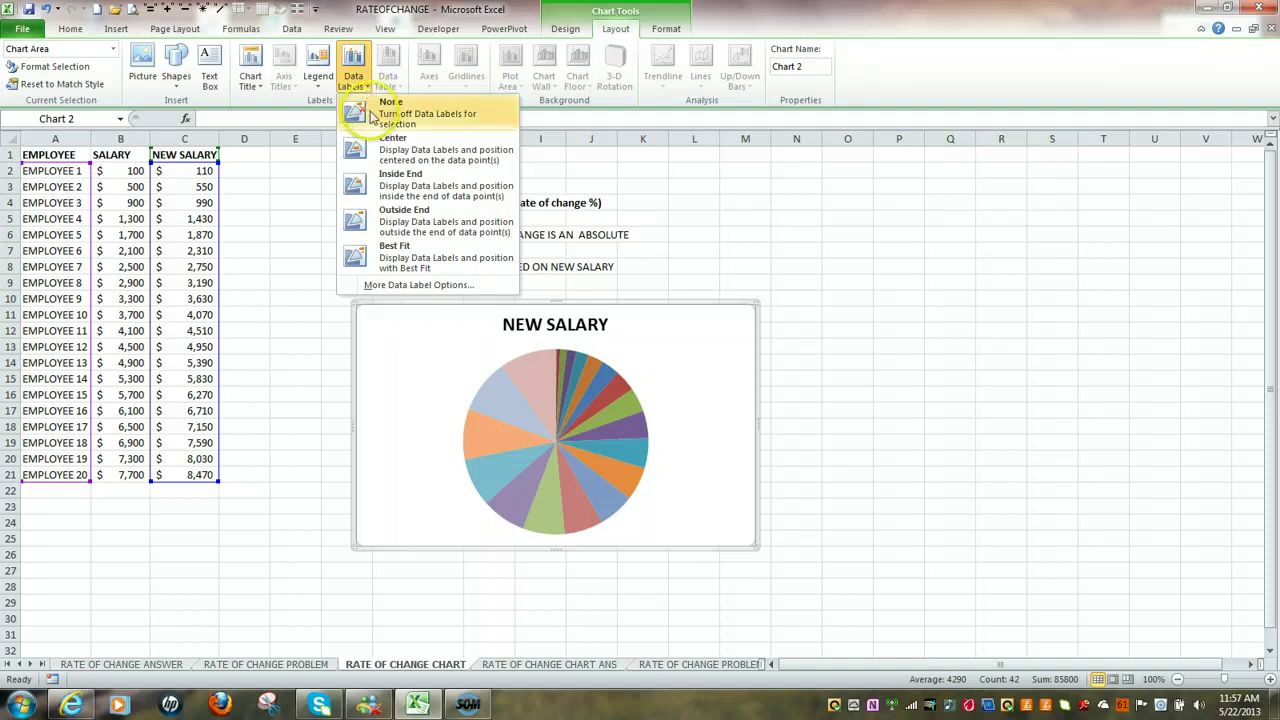
{"action": "left_click", "coordinate": [410, 286]}
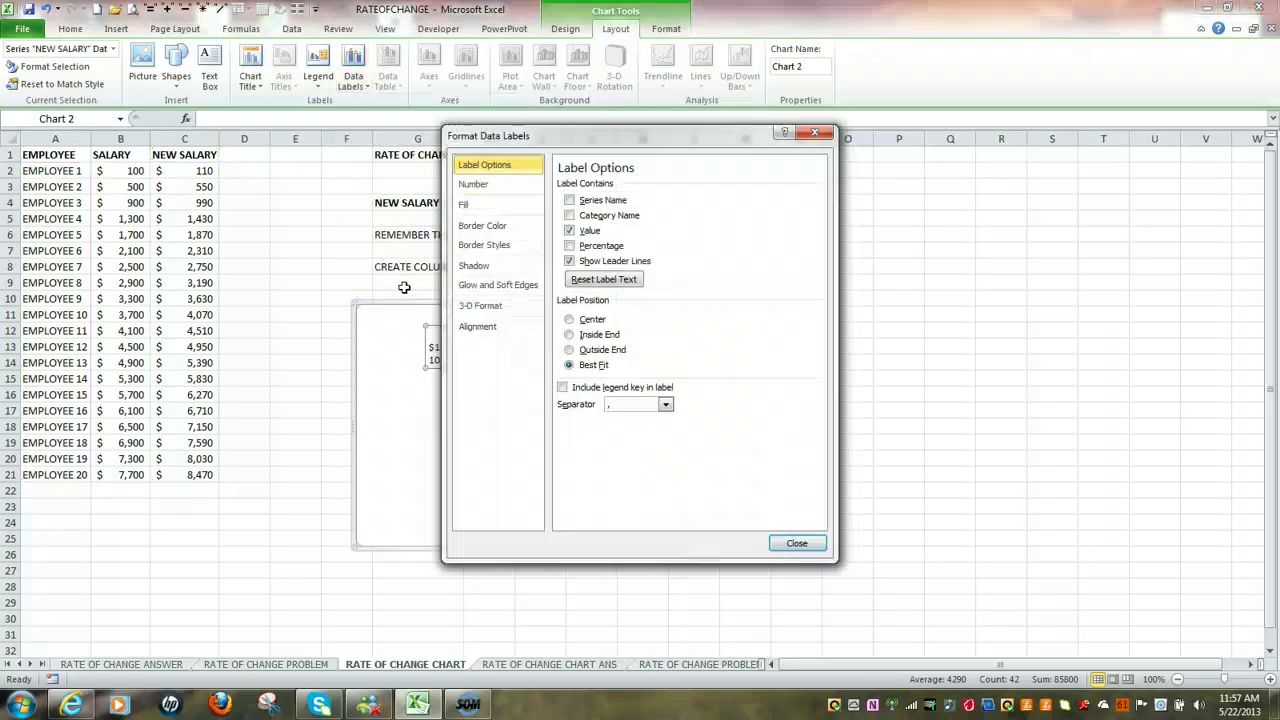
{"action": "left_click_drag", "start_coordinate": [743, 135], "coordinate": [1070, 143]}
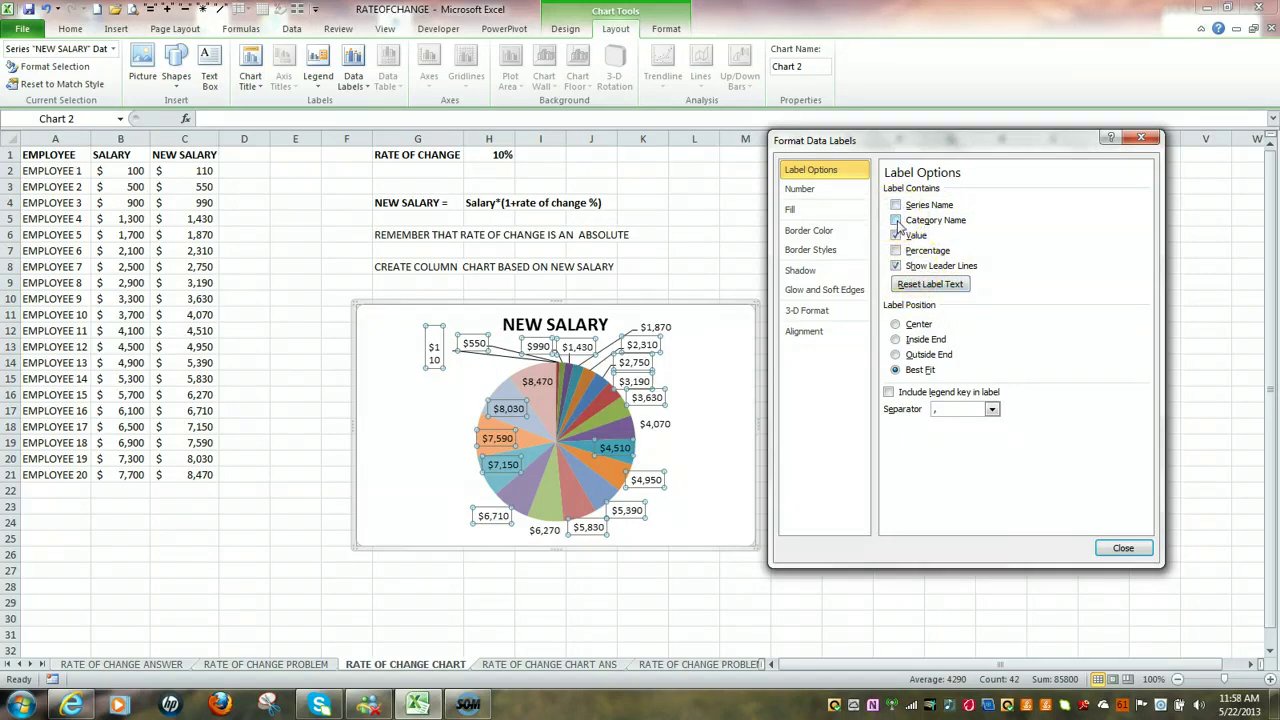
{"action": "left_click", "coordinate": [896, 220]}
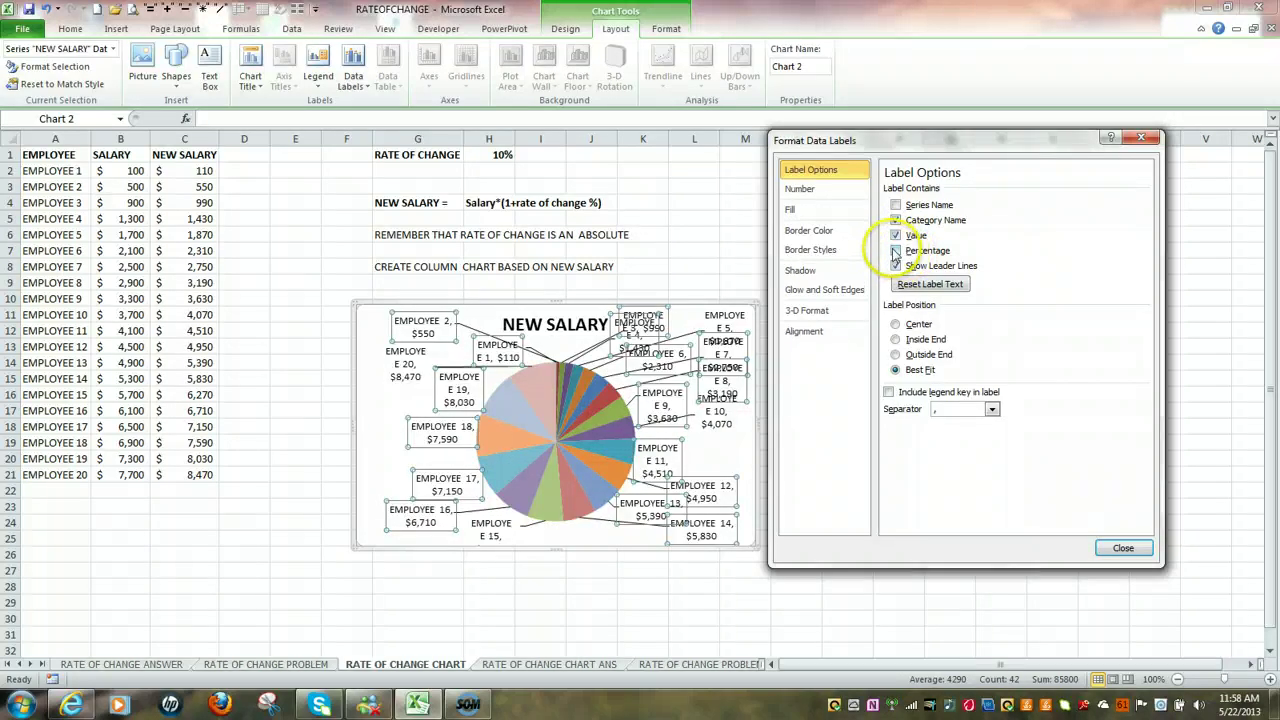
{"action": "left_click", "coordinate": [895, 251]}
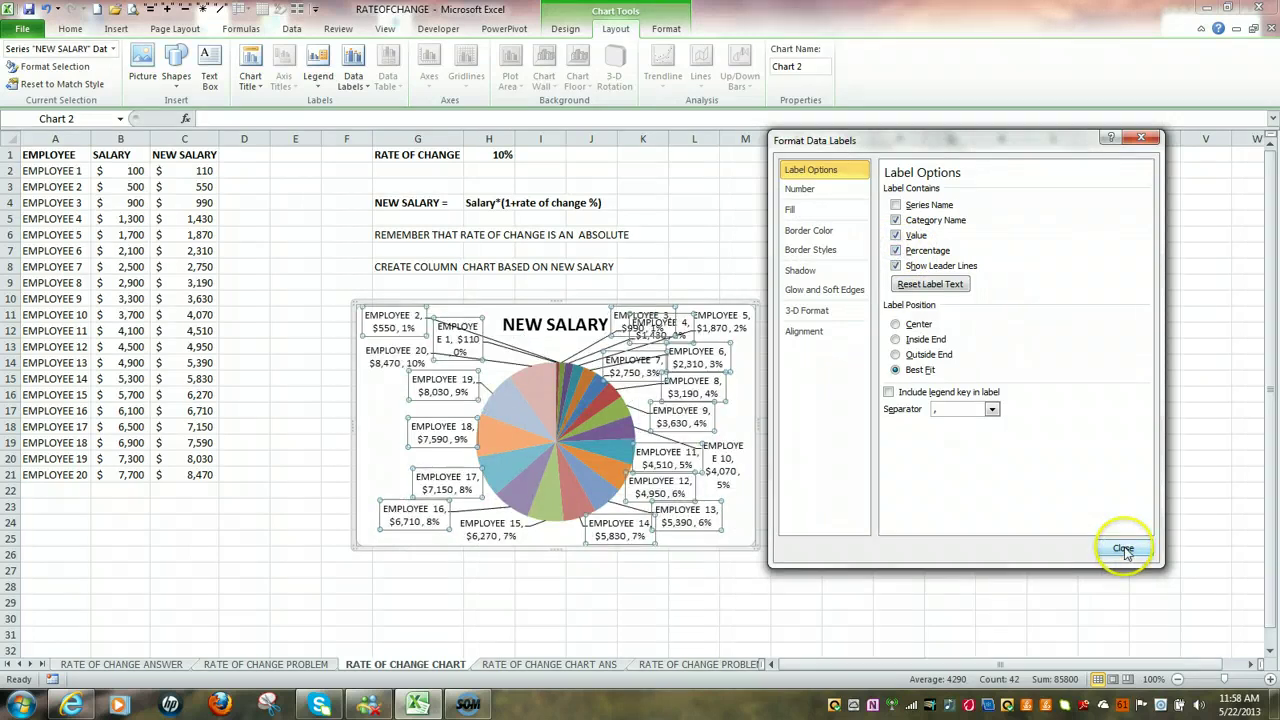
{"action": "left_click", "coordinate": [1124, 550]}
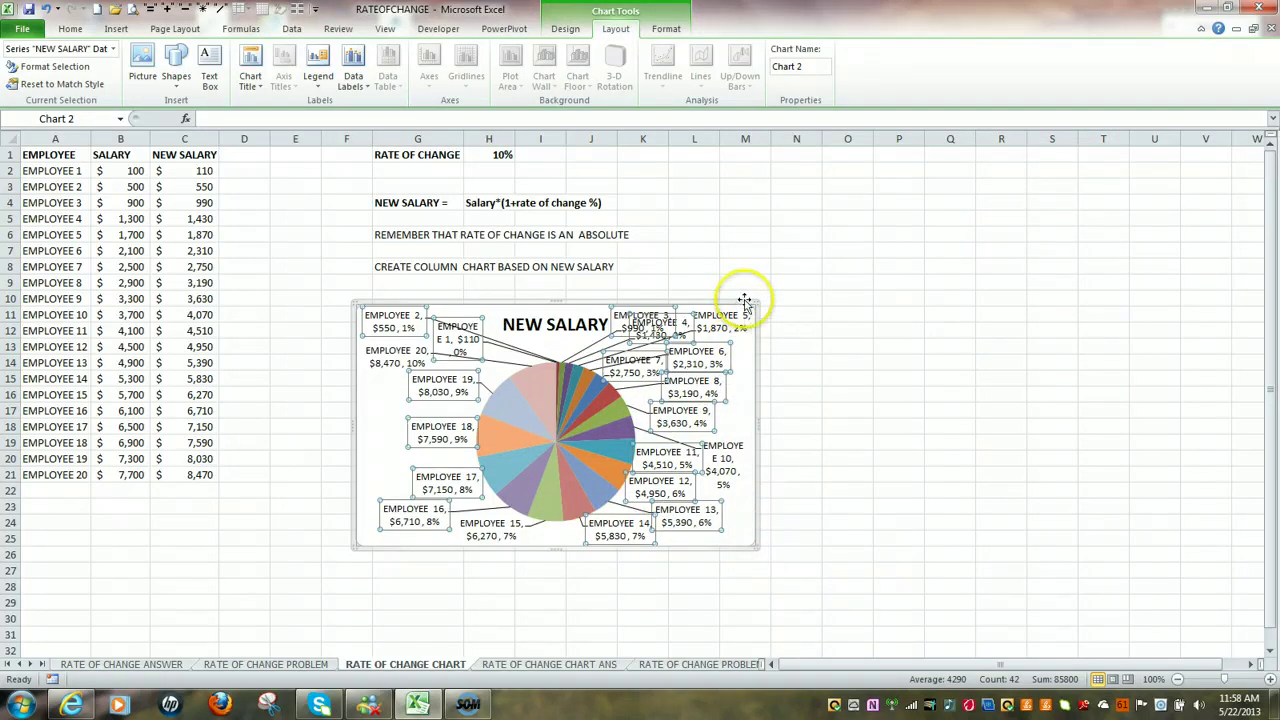
Enlarge the pie chart from its corners so it spans about rows 9 to 28, reaching column O
{"action": "left_click", "coordinate": [739, 365]}
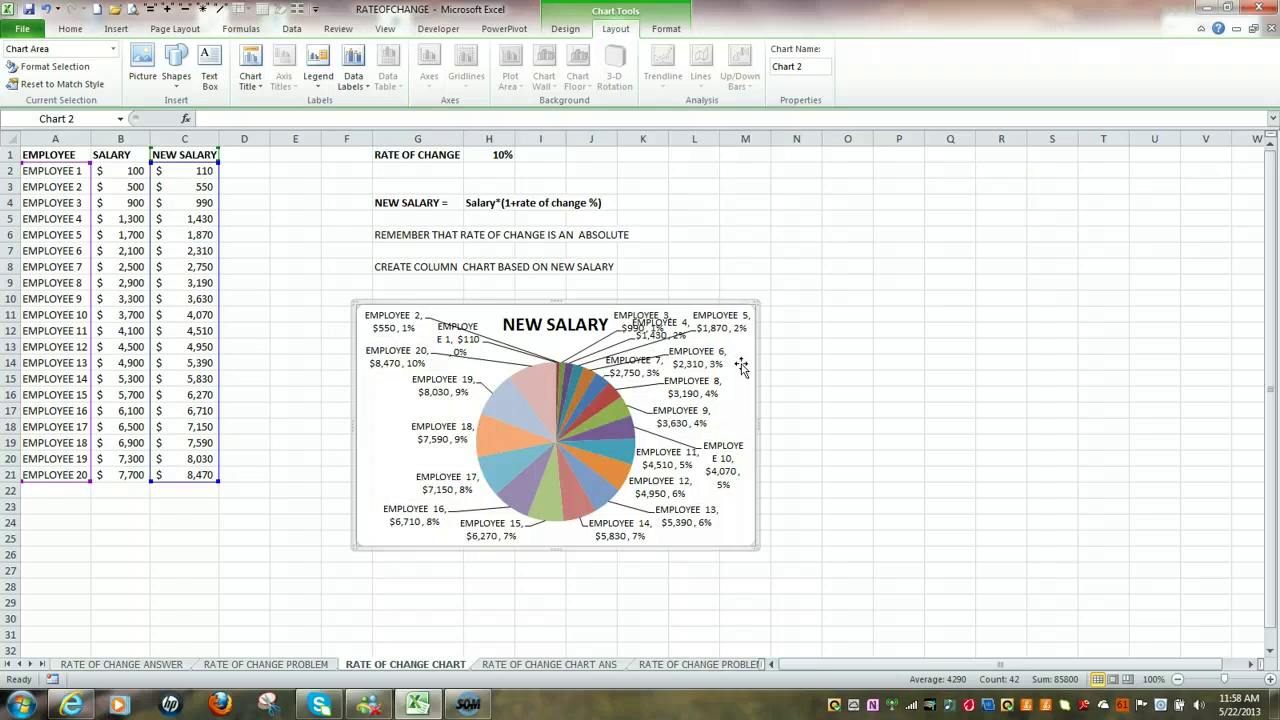
{"action": "left_click", "coordinate": [754, 300]}
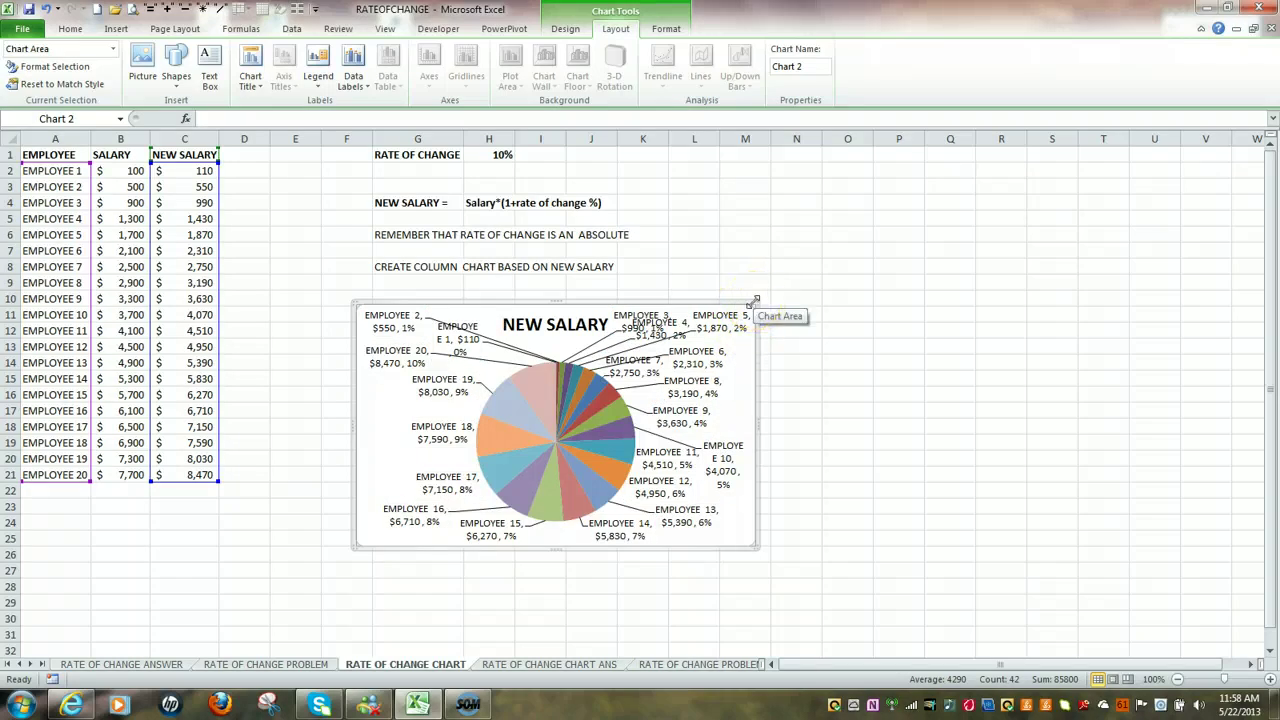
{"action": "left_click_drag", "start_coordinate": [754, 300], "coordinate": [820, 278]}
{"action": "left_click", "coordinate": [820, 557]}
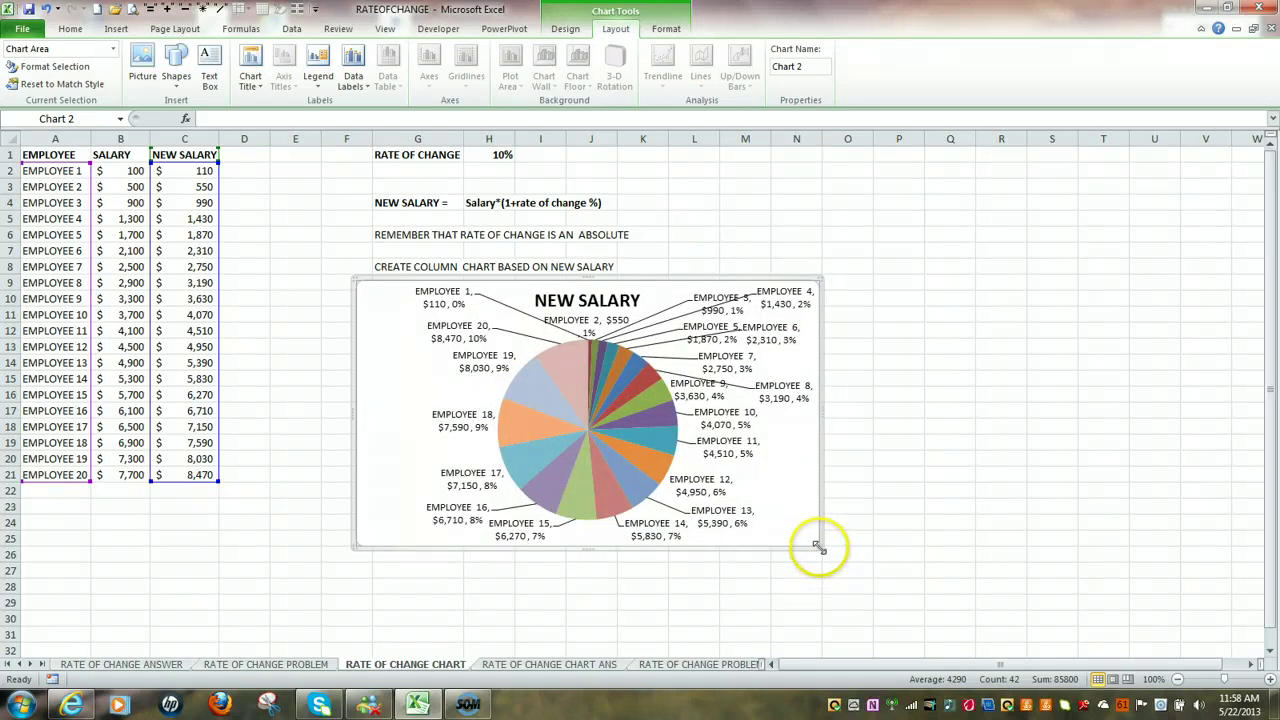
{"action": "left_click_drag", "start_coordinate": [823, 560], "coordinate": [845, 599]}
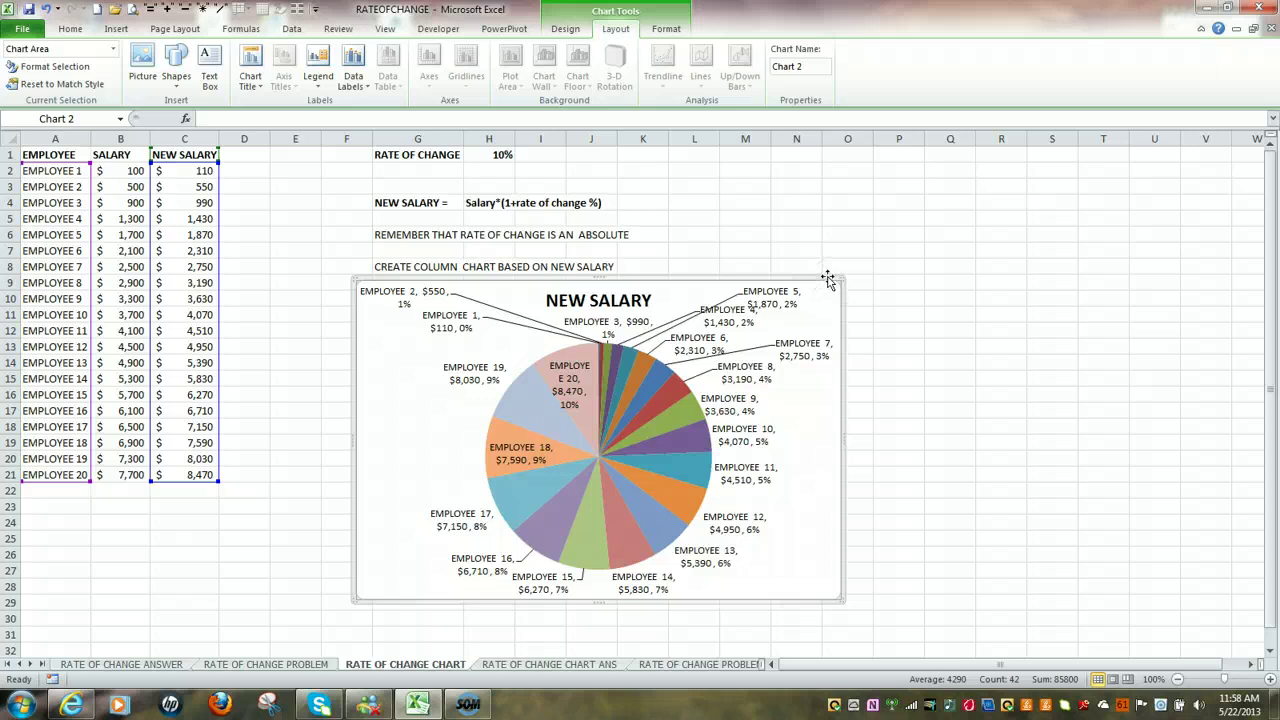
Delete the NEW SALARY pie chart from the worksheet
{"action": "key", "text": "Delete"}
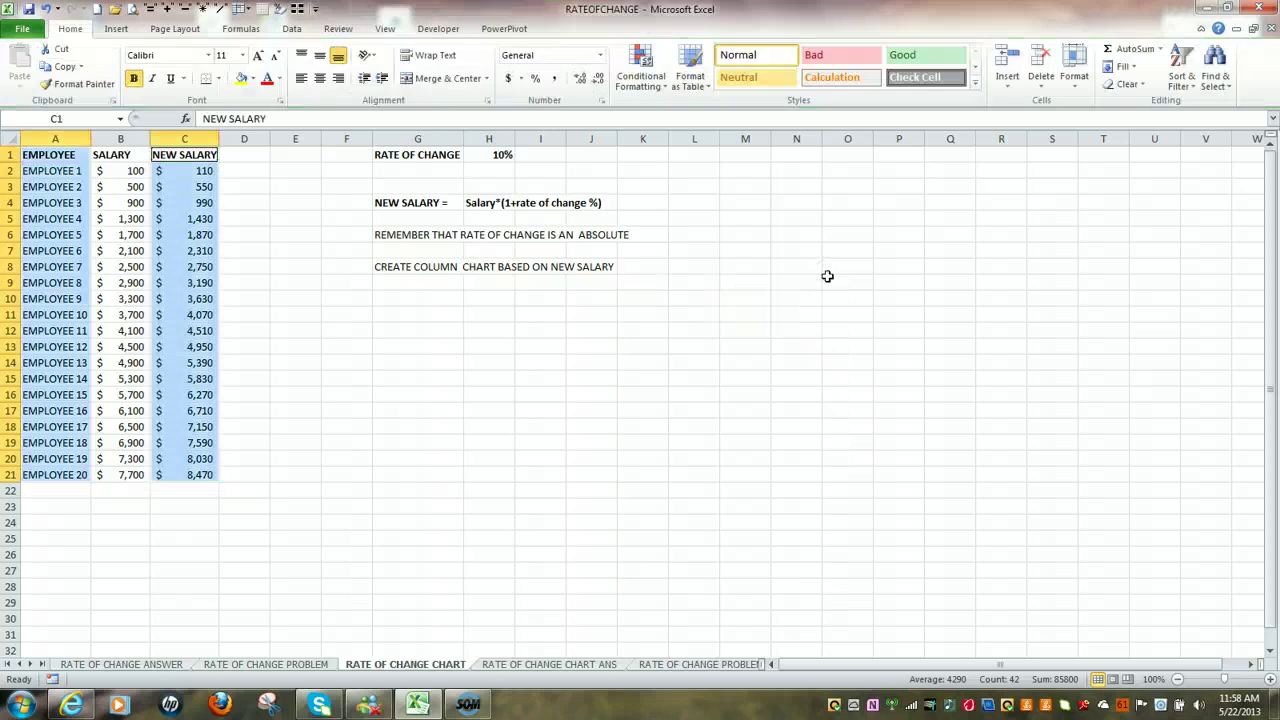